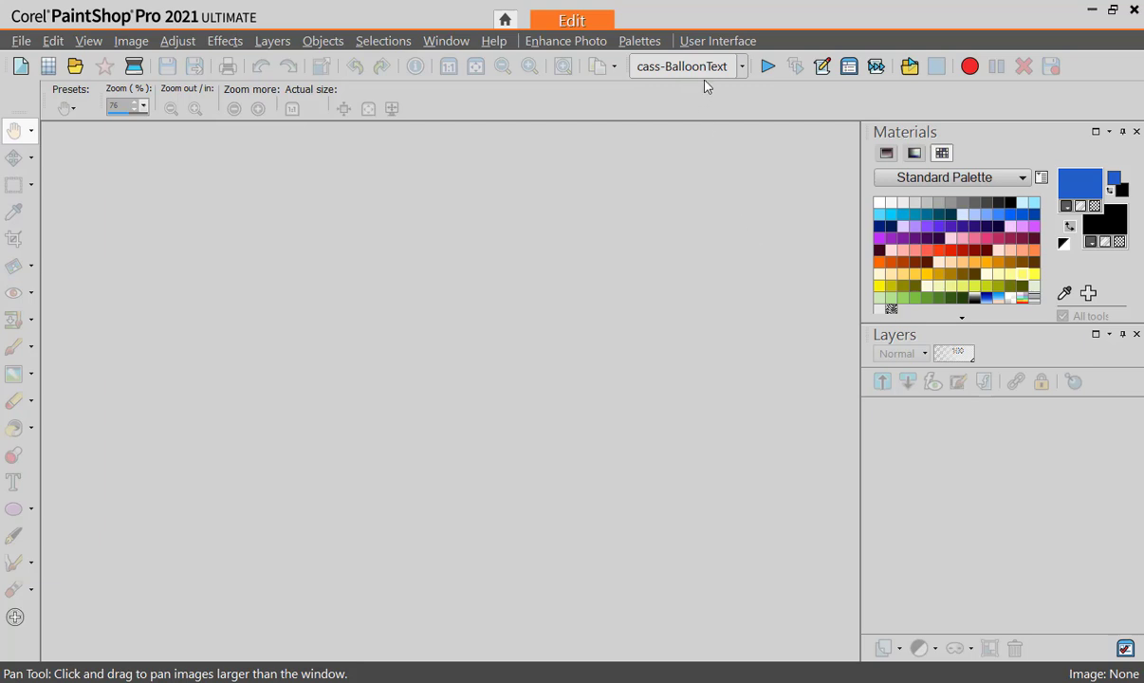
# Launch the cass-BalloonText script and dismiss its introduction message.
pyautogui.click(766, 69)
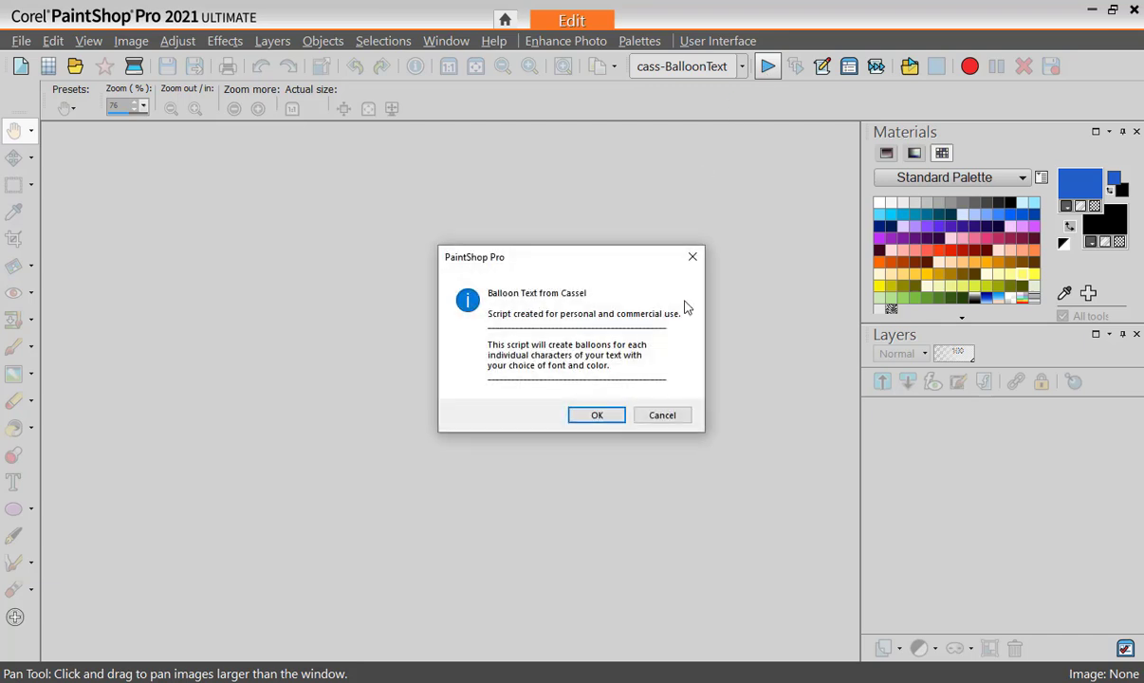
pyautogui.click(593, 415)
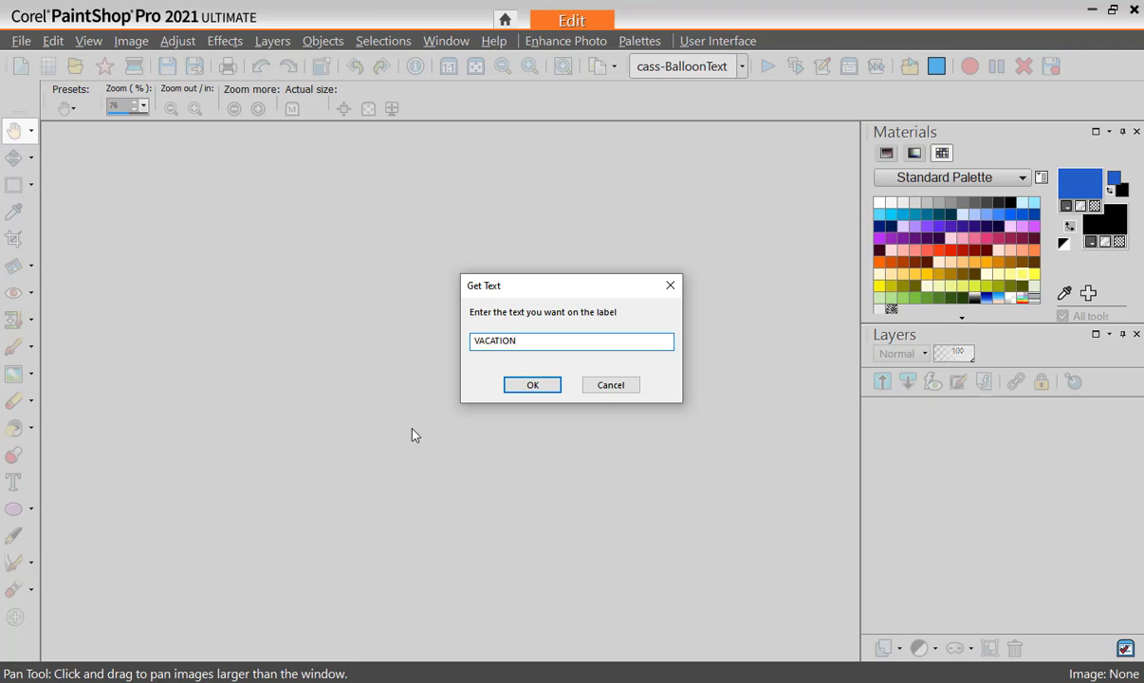
# Confirm VACATION as the balloon text so the script builds an 800 × 800 image.
pyautogui.click(532, 384)
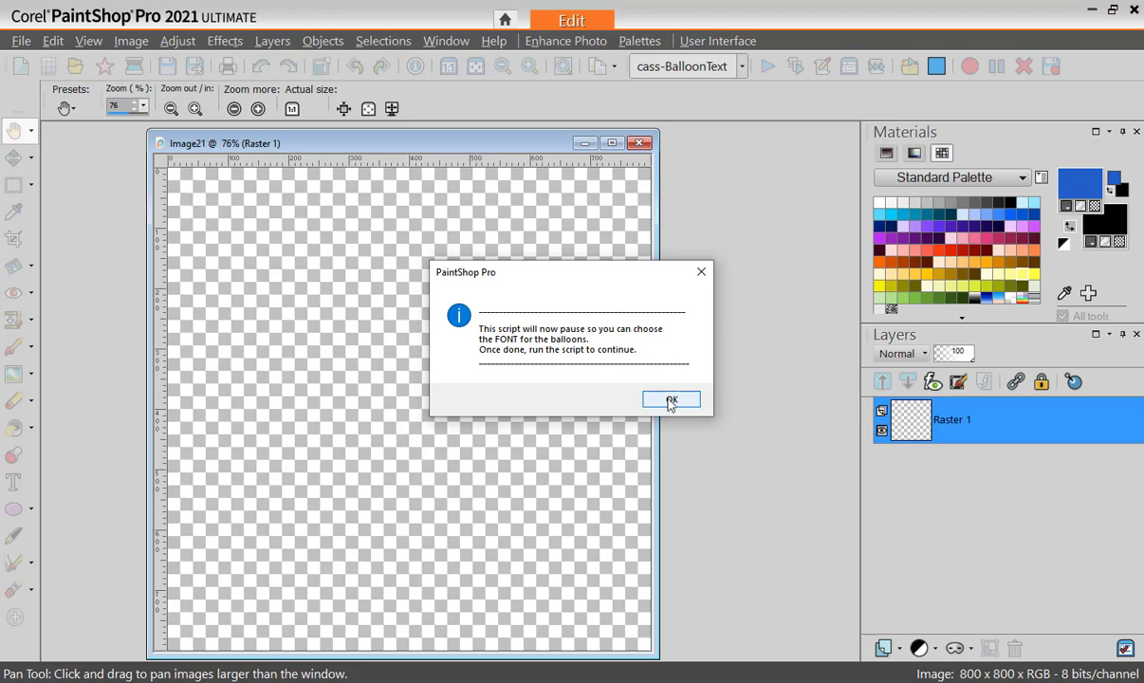
# Continue past the script's note and choose Hobo Std as the balloon font.
pyautogui.click(671, 401)
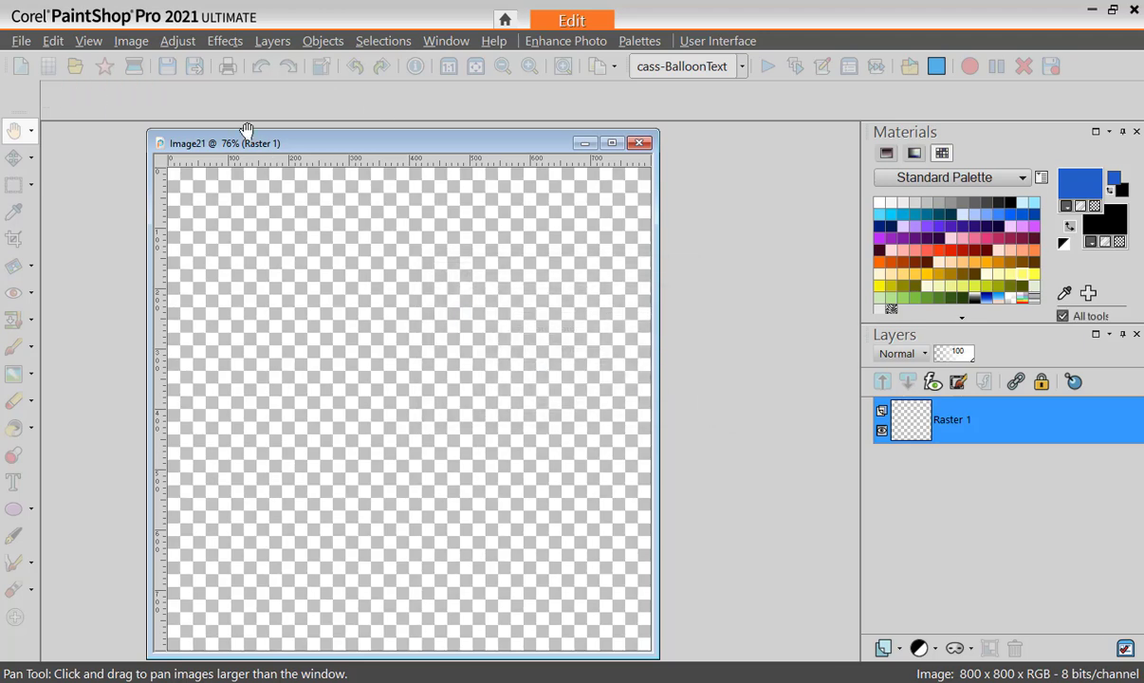
pyautogui.click(296, 109)
pyautogui.scroll(3, 499, 329)
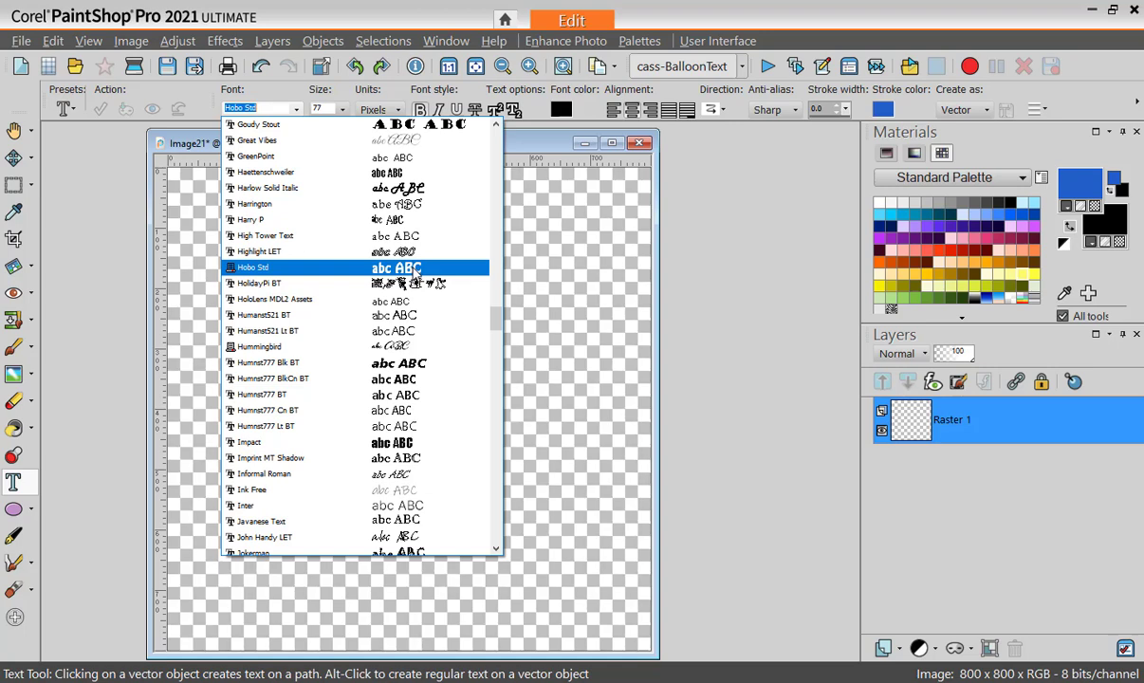
pyautogui.click(414, 272)
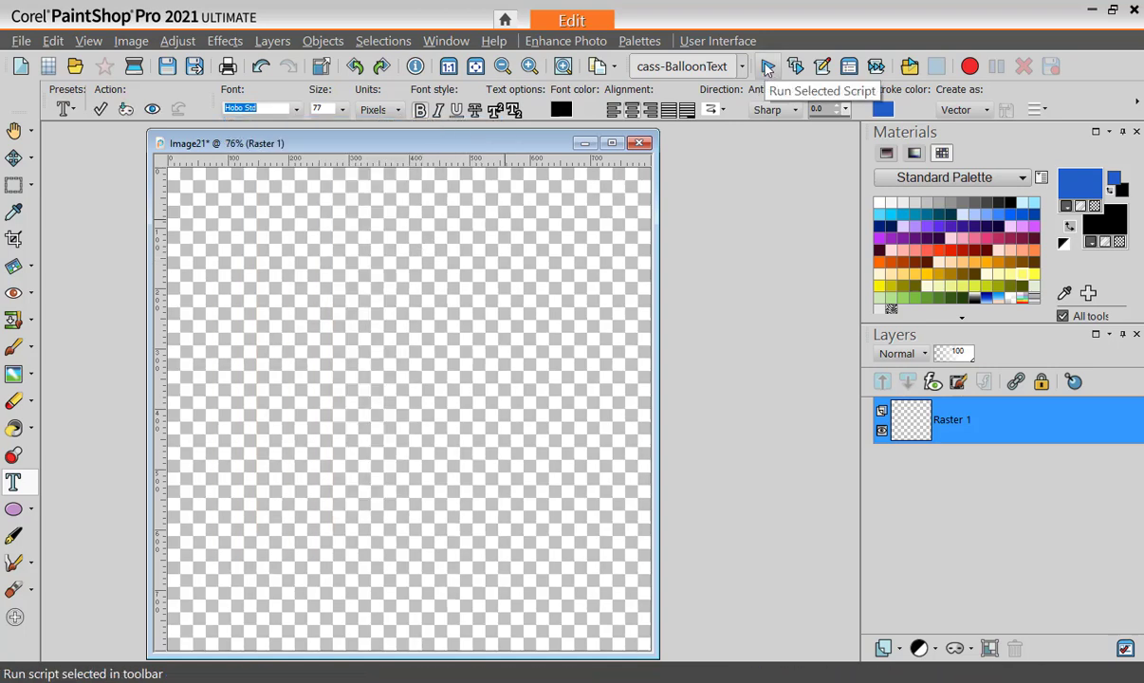
# Resume the balloon script at its second step and dismiss the colour instruction.
pyautogui.click(767, 68)
pyautogui.click(585, 381)
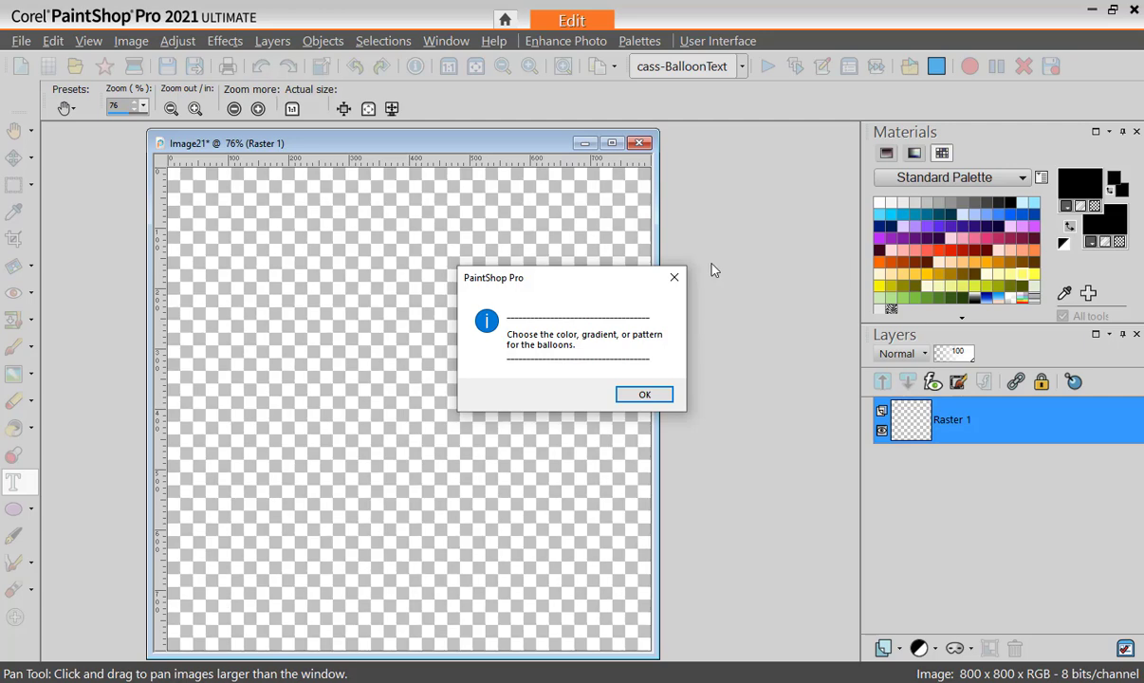
pyautogui.click(644, 395)
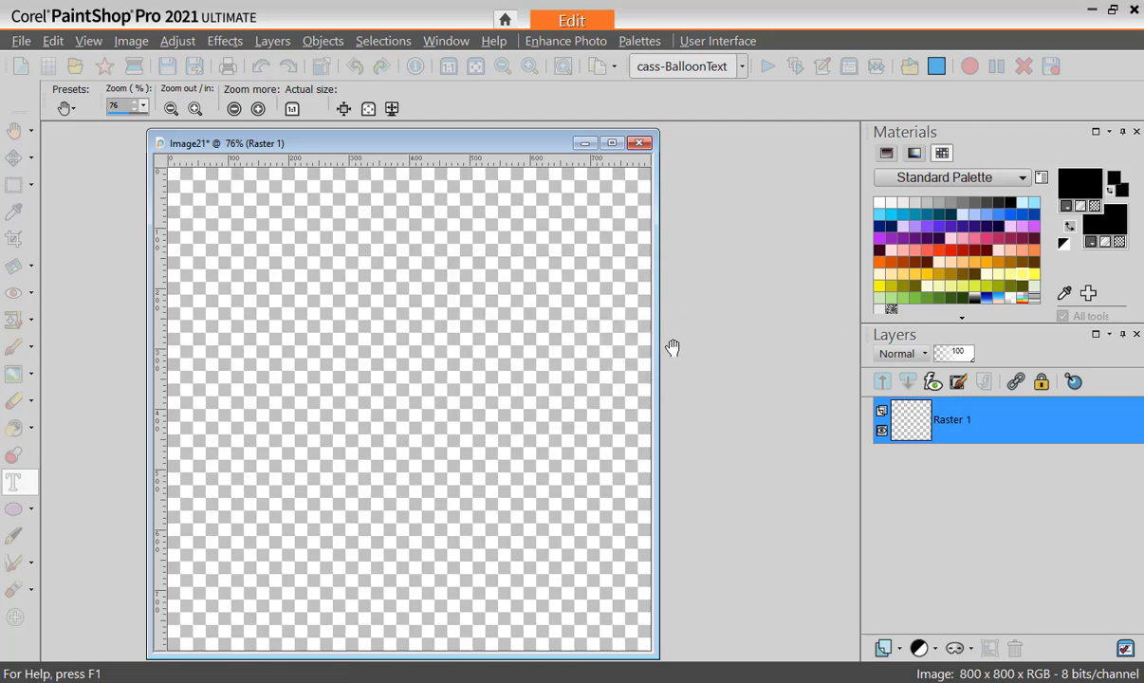
# Set the balloon colour to medium blue #1969b7.
pyautogui.click(568, 313)
pyautogui.click(540, 271)
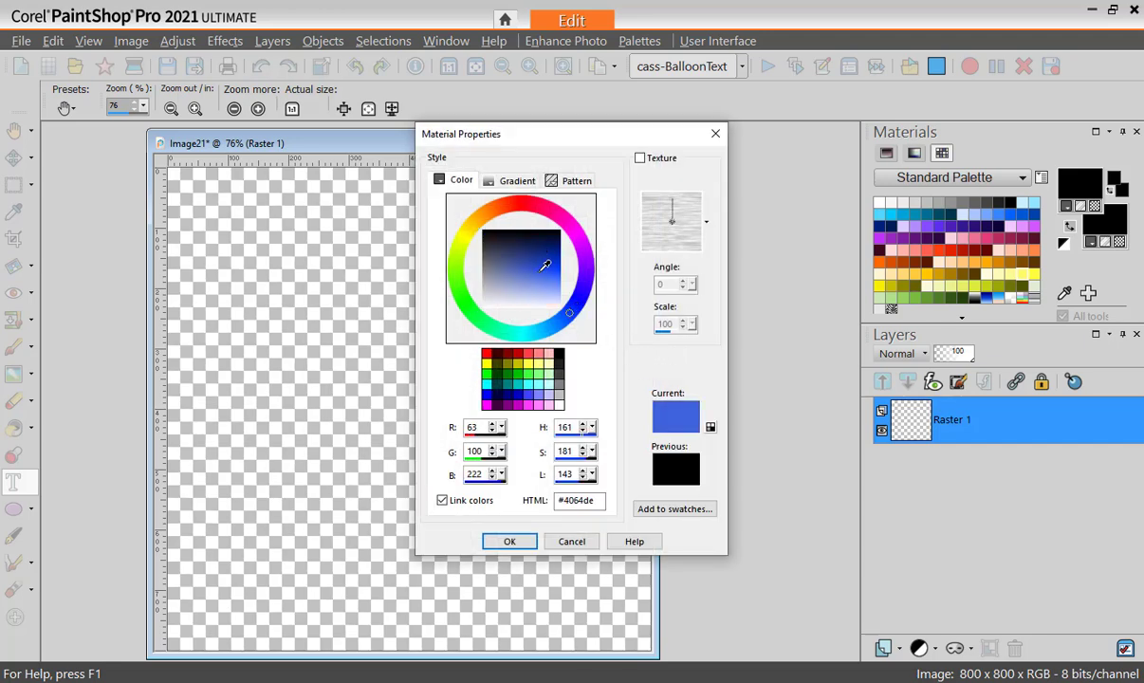
pyautogui.moveTo(545, 263); pyautogui.dragTo(548, 257)
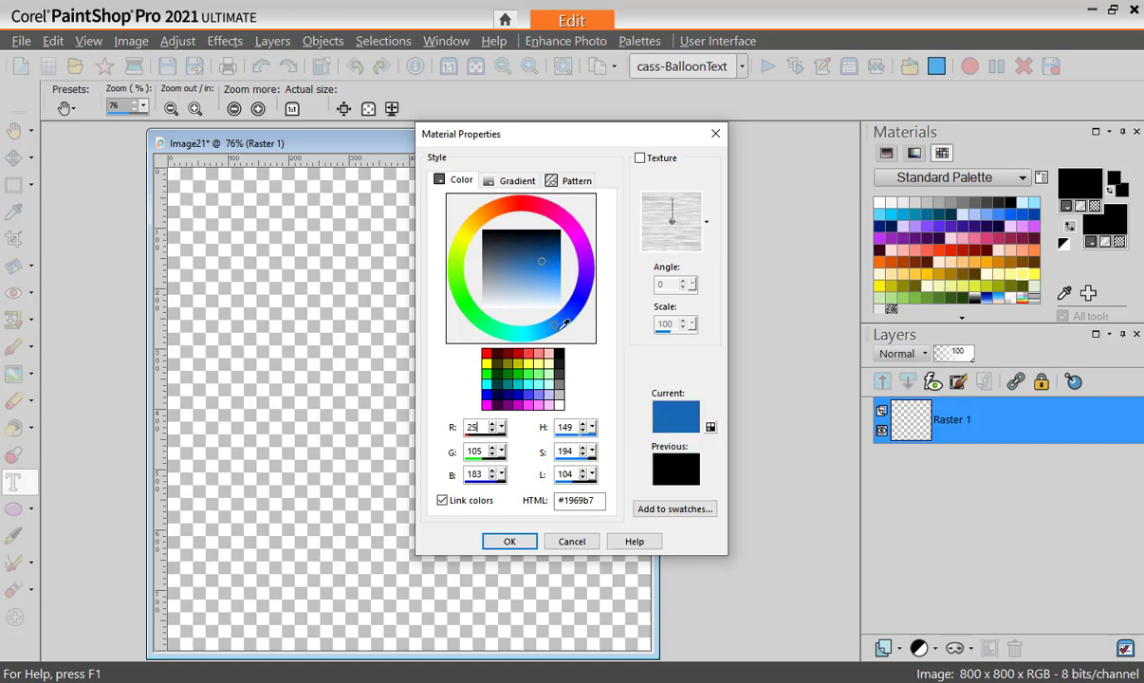
pyautogui.click(504, 541)
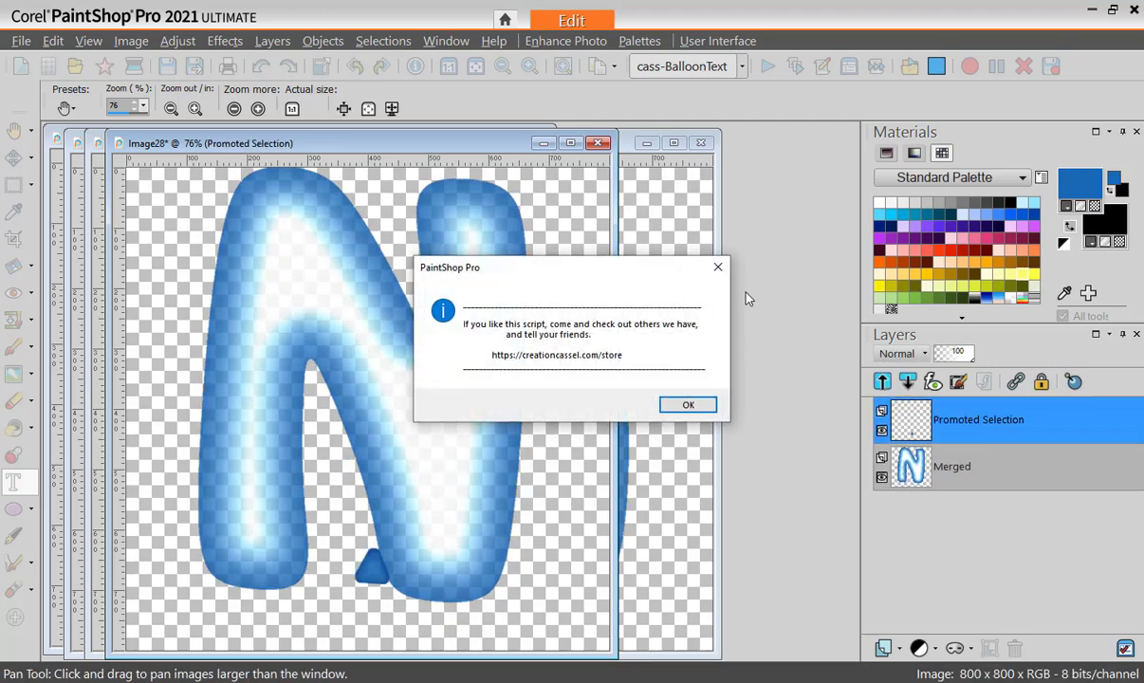
# Dismiss the script's closing message once every VACATION letter through the knotted N is rendered.
pyautogui.click(687, 406)
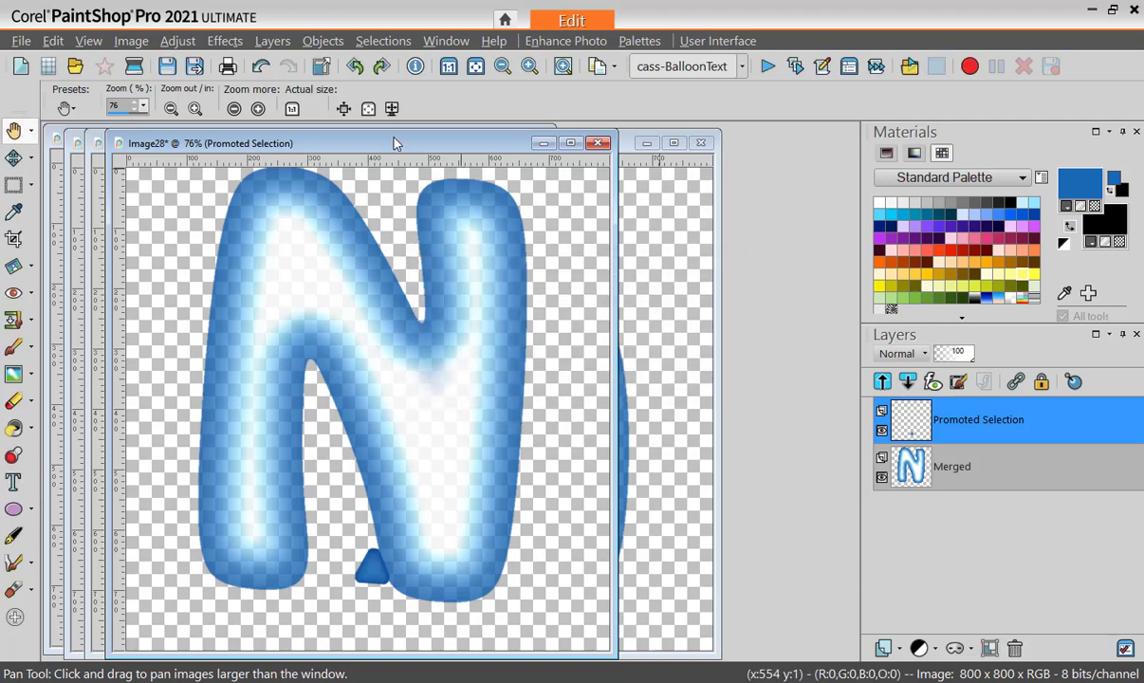
# Create a new transparent 4000 × 4000 pixel image.
pyautogui.moveTo(400, 151); pyautogui.dragTo(389, 152)
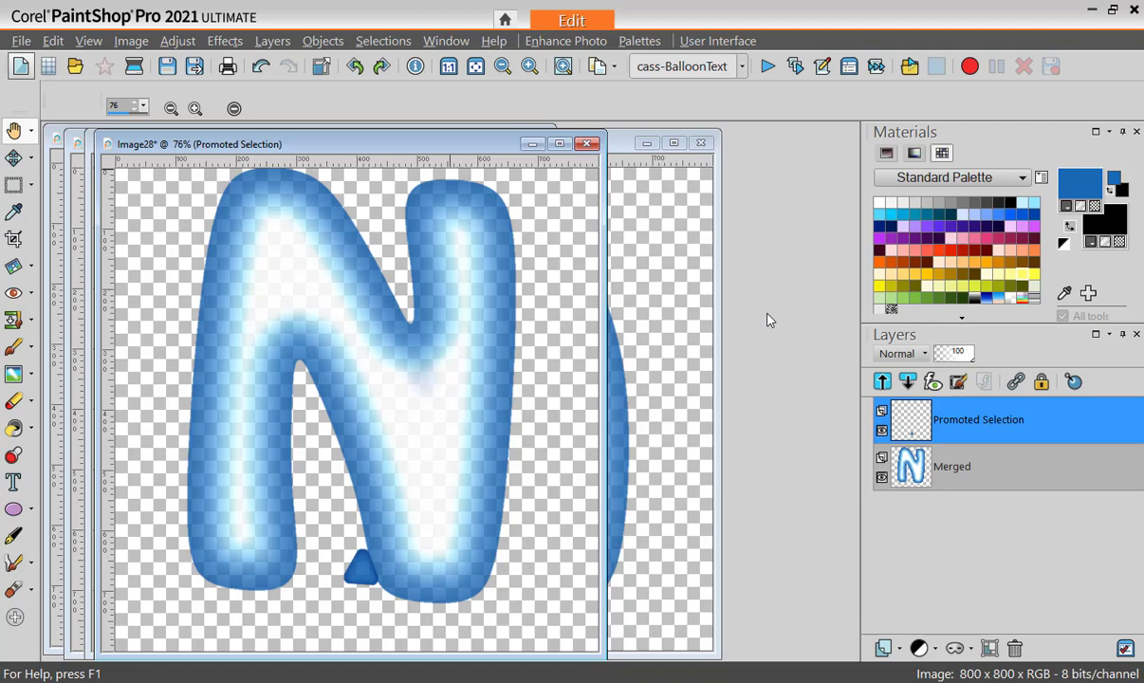
pyautogui.hotkey('ctrl', 'n')
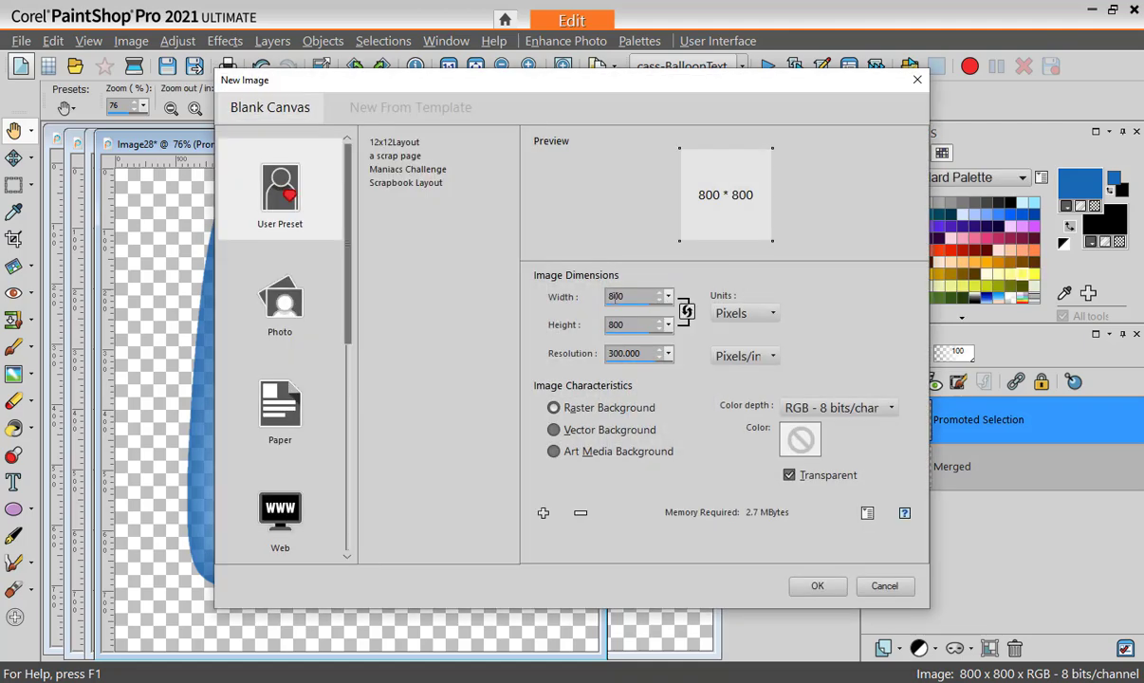
pyautogui.write('4')
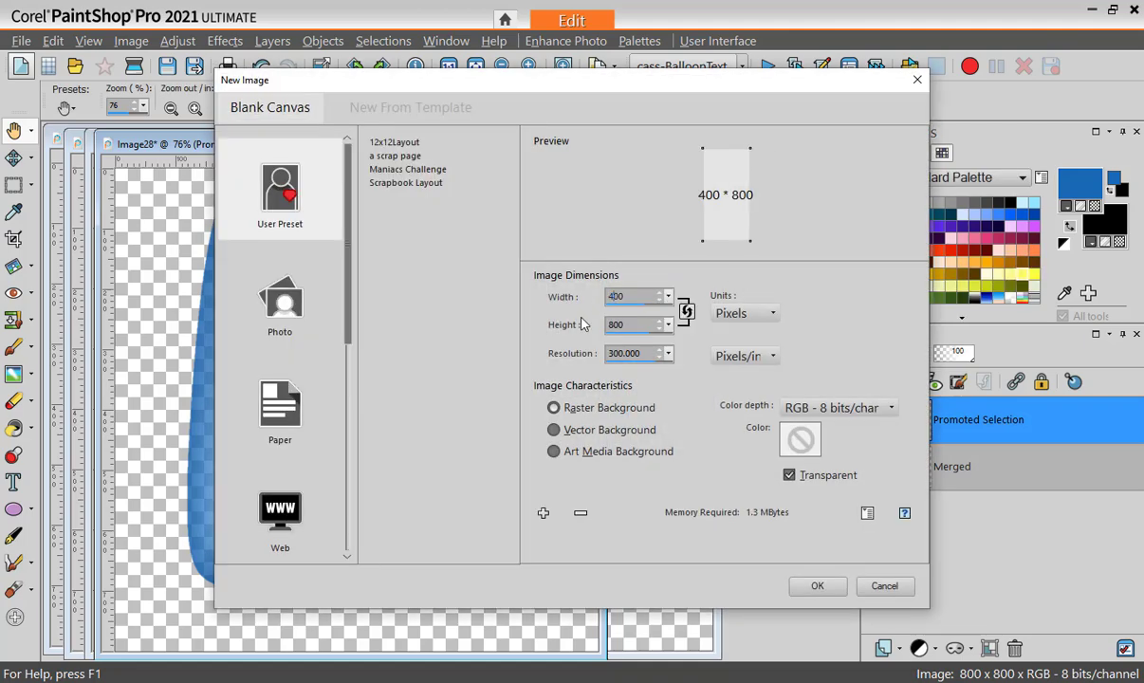
pyautogui.write('0')
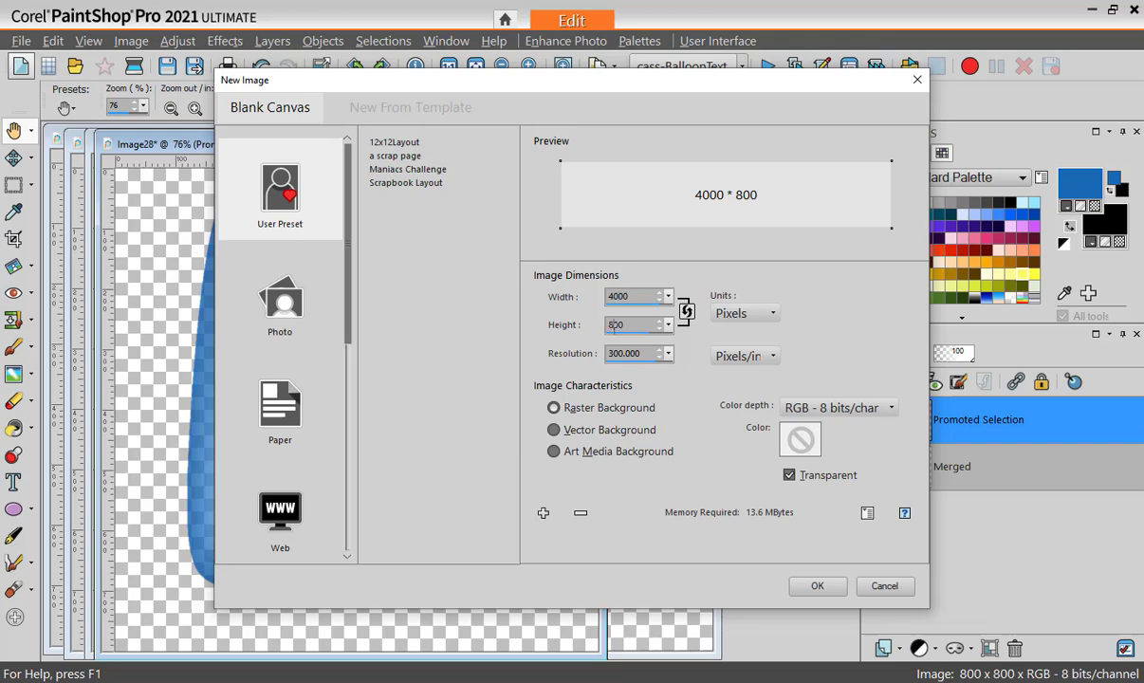
pyautogui.write('40')
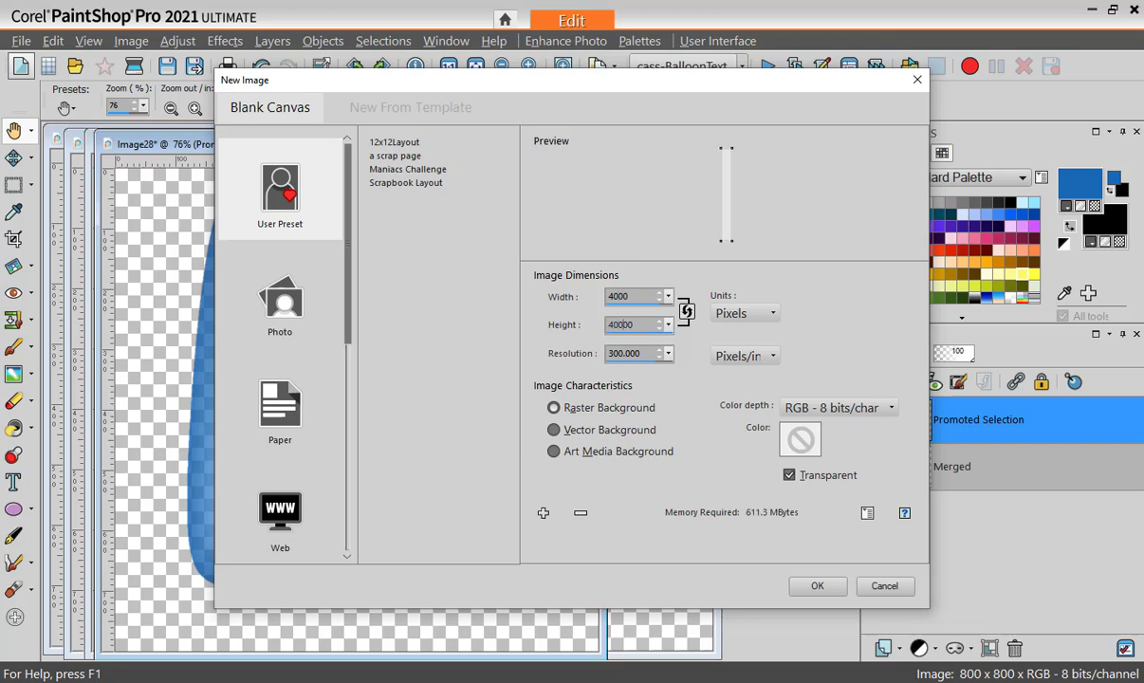
pyautogui.click(816, 585)
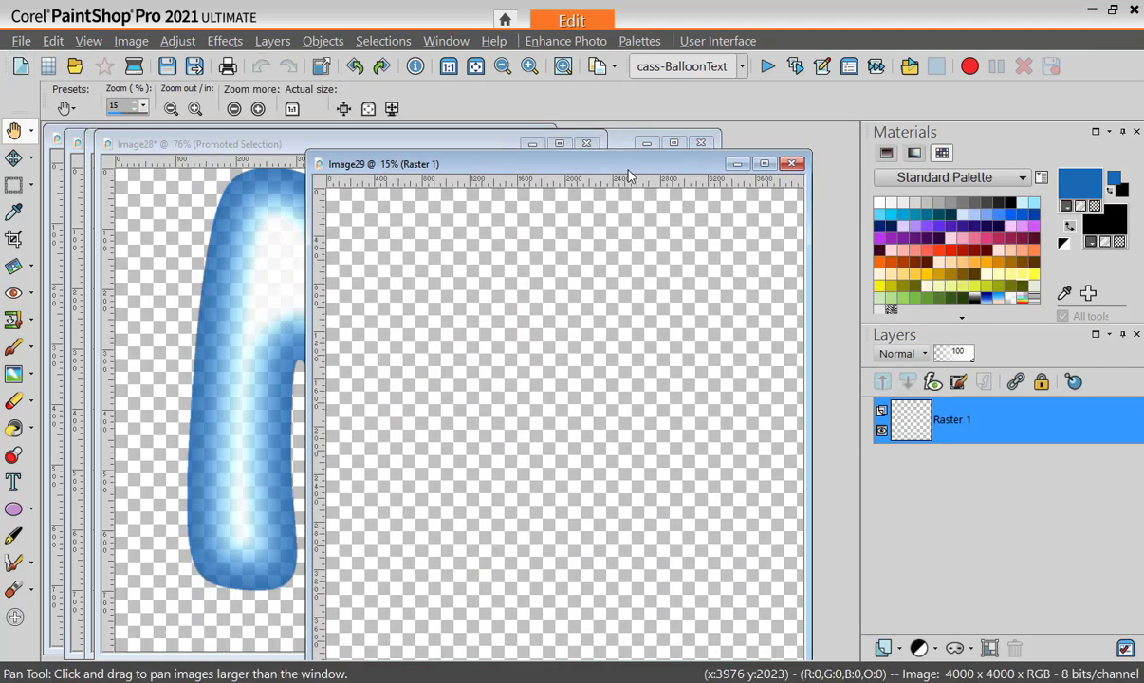
# Copy the N balloon onto the large canvas and move it toward the right.
pyautogui.click(224, 144)
pyautogui.moveTo(910, 479)
pyautogui.moveTo(910, 479); pyautogui.dragTo(605, 409)
pyautogui.press('m')
pyautogui.moveTo(522, 390); pyautogui.dragTo(710, 320)
# Add the O and I balloons to the canvas, left of the N.
pyautogui.click(517, 140)
pyautogui.click(661, 295)
pyautogui.click(650, 224)
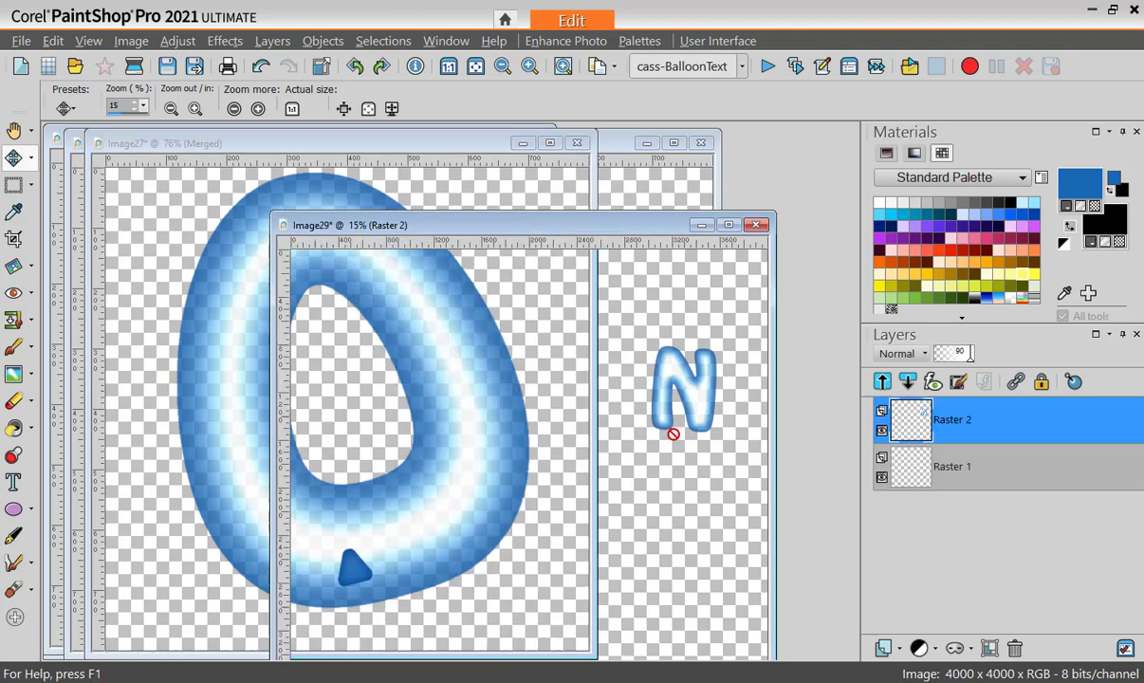
pyautogui.hotkey('ctrl', 'l')
pyautogui.moveTo(607, 427); pyautogui.dragTo(670, 365)
pyautogui.click(190, 142)
pyautogui.click(171, 142)
pyautogui.click(951, 465)
pyautogui.moveTo(901, 465); pyautogui.dragTo(607, 410)
# Copy the T, A and C balloons onto the canvas.
pyautogui.click(454, 157)
pyautogui.moveTo(901, 459); pyautogui.dragTo(524, 297)
pyautogui.click(533, 139)
pyautogui.moveTo(910, 467); pyautogui.dragTo(543, 375)
pyautogui.click(700, 143)
pyautogui.moveTo(951, 419); pyautogui.dragTo(473, 384)
pyautogui.click(474, 180)
# Add the second A and the V balloons, then align the letters to spell VACATION.
pyautogui.click(679, 143)
pyautogui.moveTo(951, 419); pyautogui.dragTo(457, 377)
pyautogui.click(427, 143)
pyautogui.click(659, 142)
pyautogui.moveTo(951, 419); pyautogui.dragTo(365, 377)
pyautogui.moveTo(469, 370); pyautogui.dragTo(475, 365)
pyautogui.moveTo(560, 379); pyautogui.dragTo(594, 389)
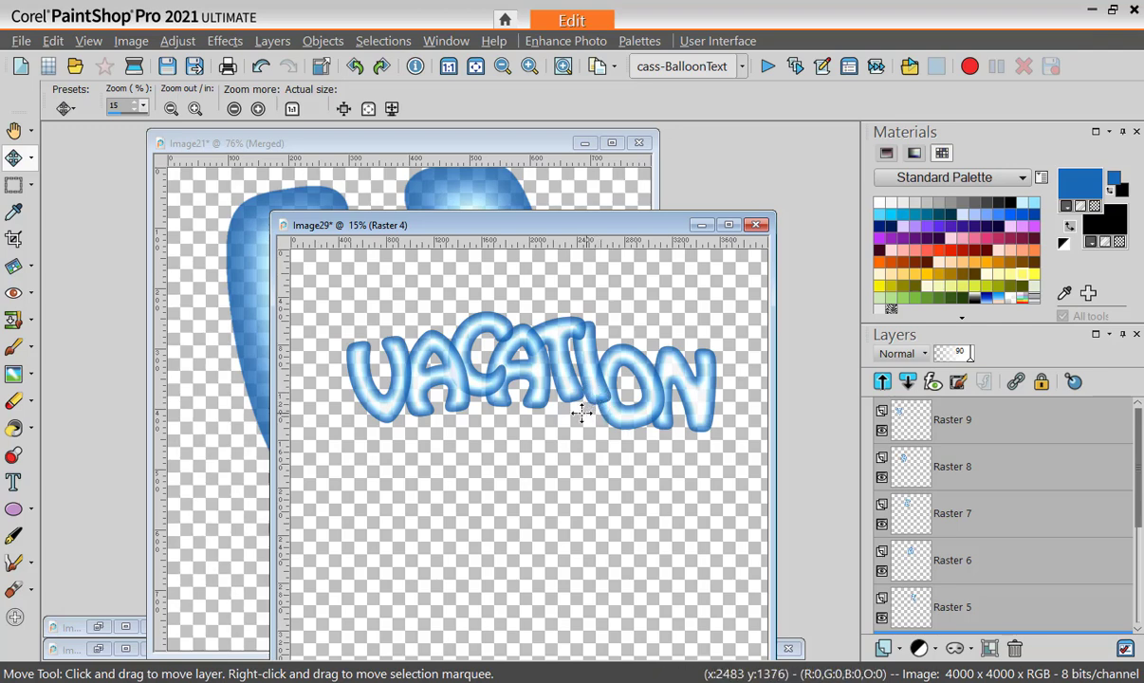
# Tilt the I slightly clockwise and nudge the N up and left.
pyautogui.click(31, 157)
pyautogui.click(57, 153)
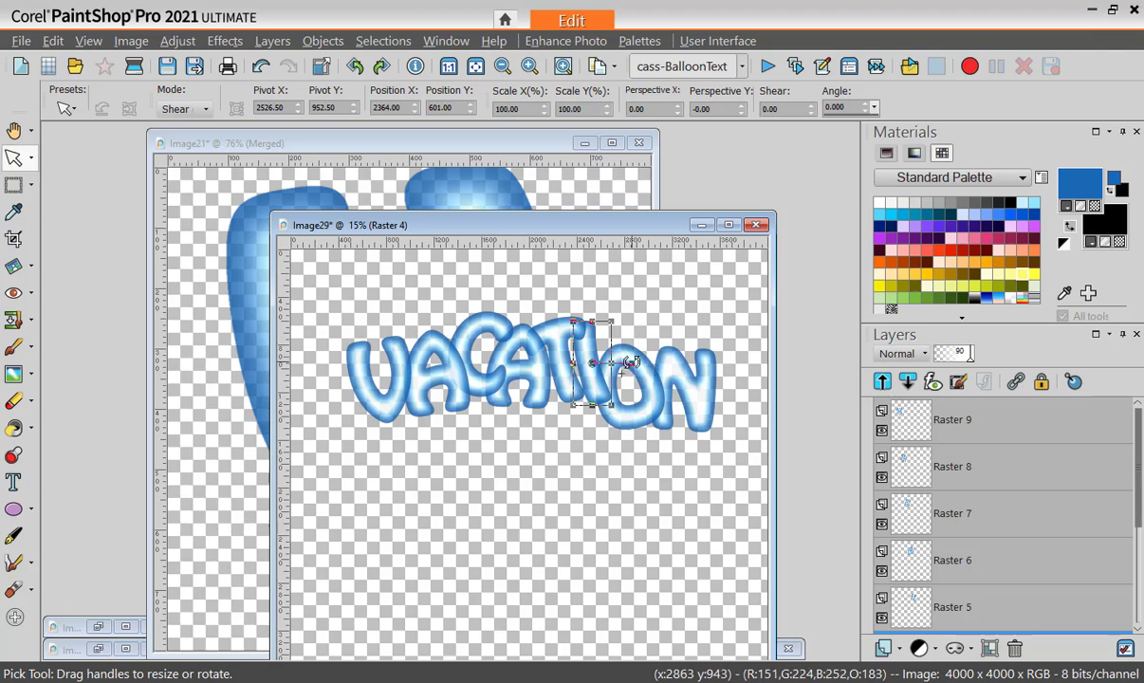
pyautogui.moveTo(630, 361); pyautogui.dragTo(650, 389)
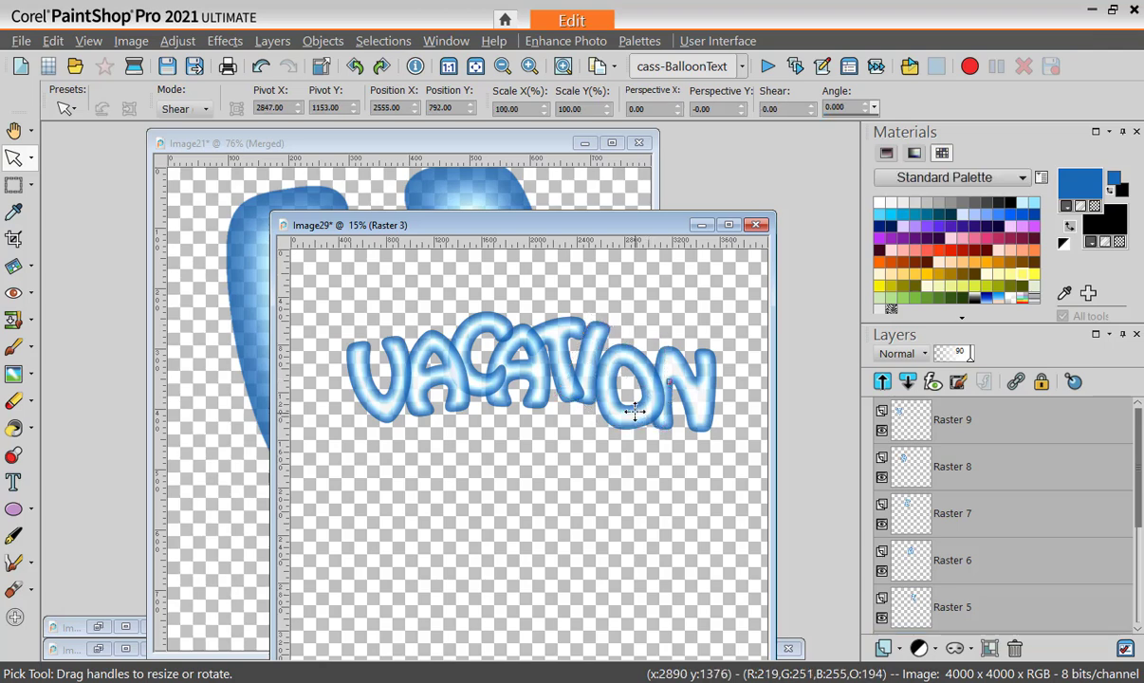
pyautogui.click(626, 396)
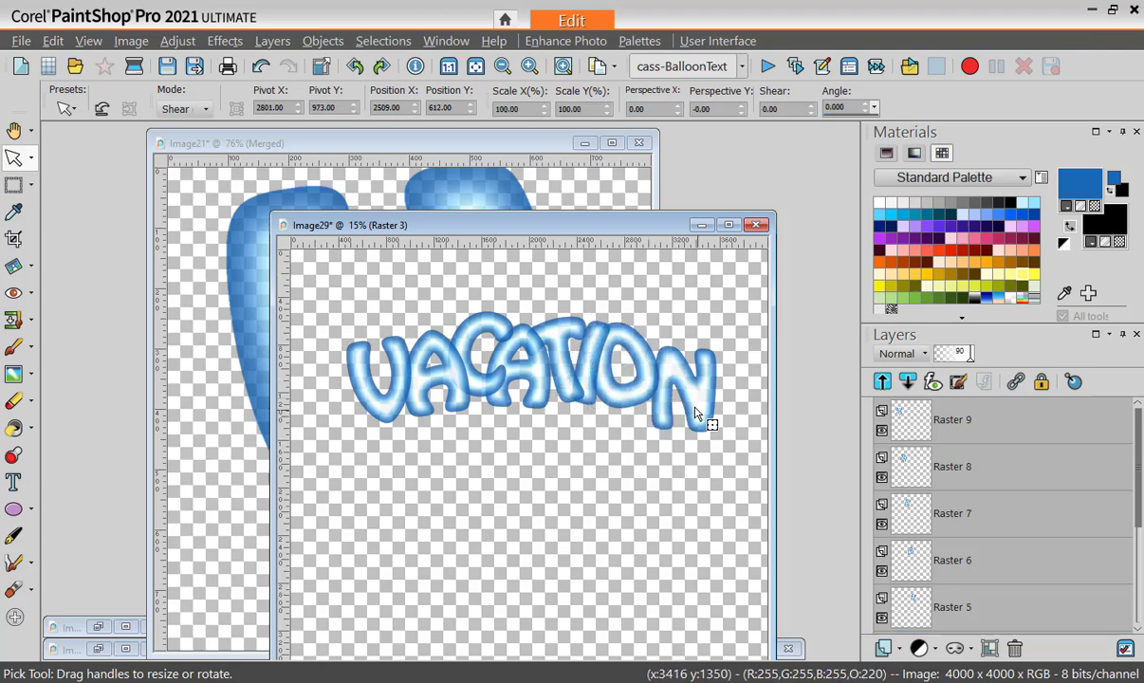
pyautogui.click(679, 400)
pyautogui.moveTo(690, 384); pyautogui.dragTo(683, 362)
# Copy the balloon knot onto the VACATION canvas and zoom in beneath the V.
pyautogui.click(474, 147)
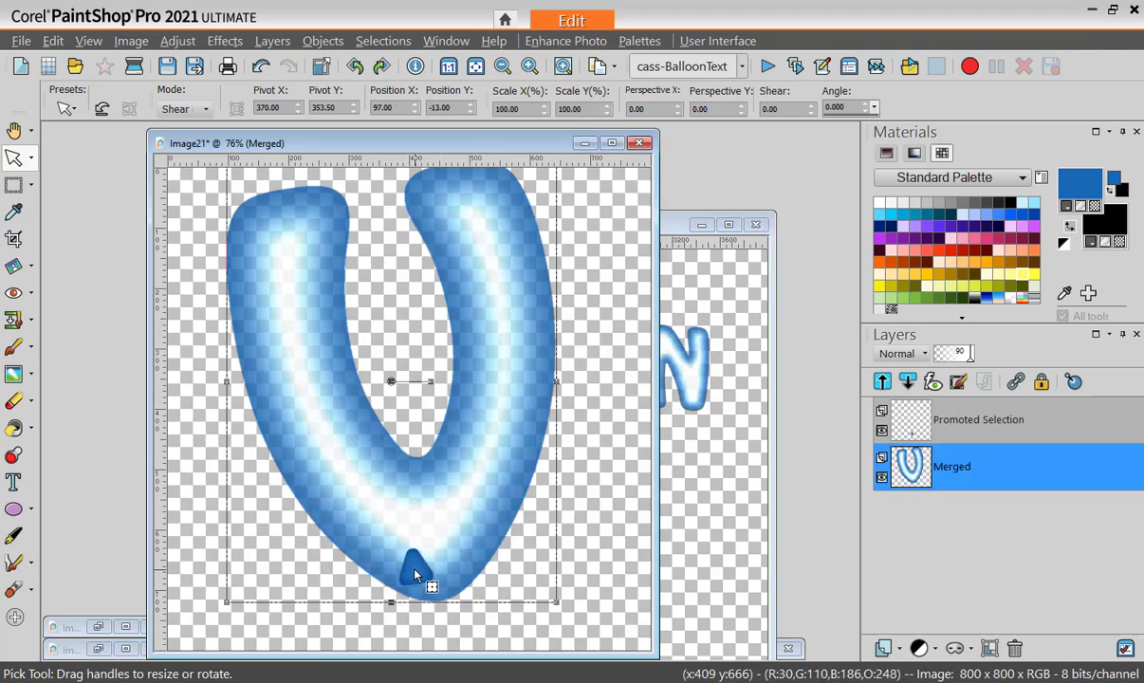
pyautogui.click(415, 572)
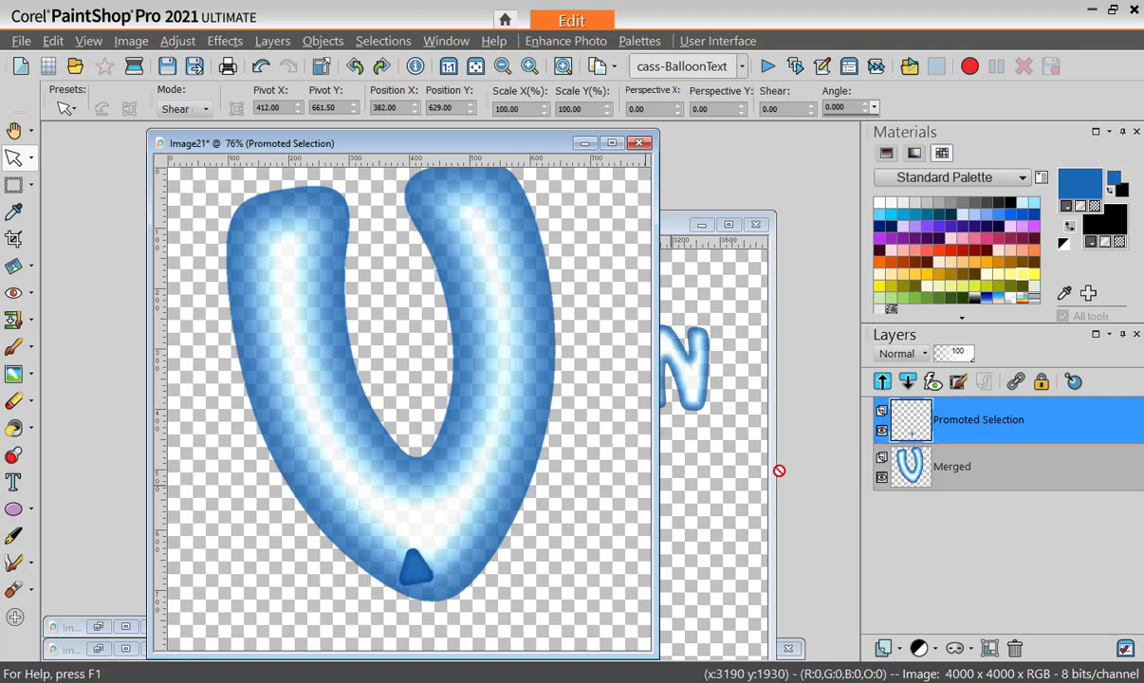
pyautogui.click(675, 494)
pyautogui.moveTo(664, 497); pyautogui.dragTo(632, 524)
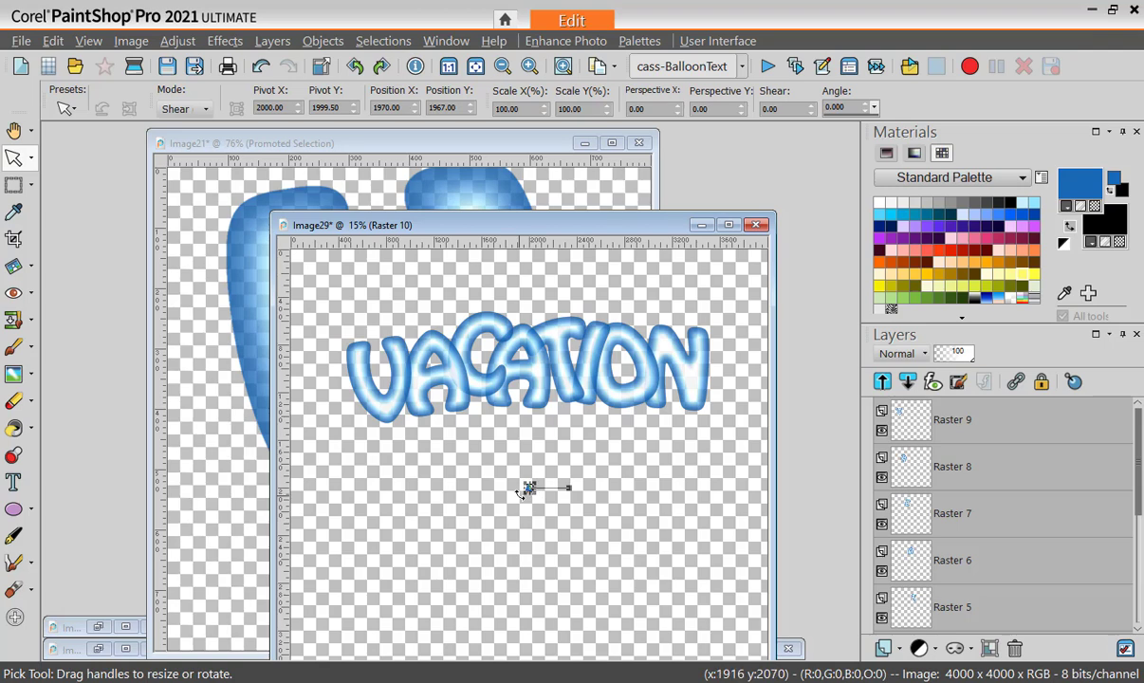
pyautogui.scroll(3, 508, 512)
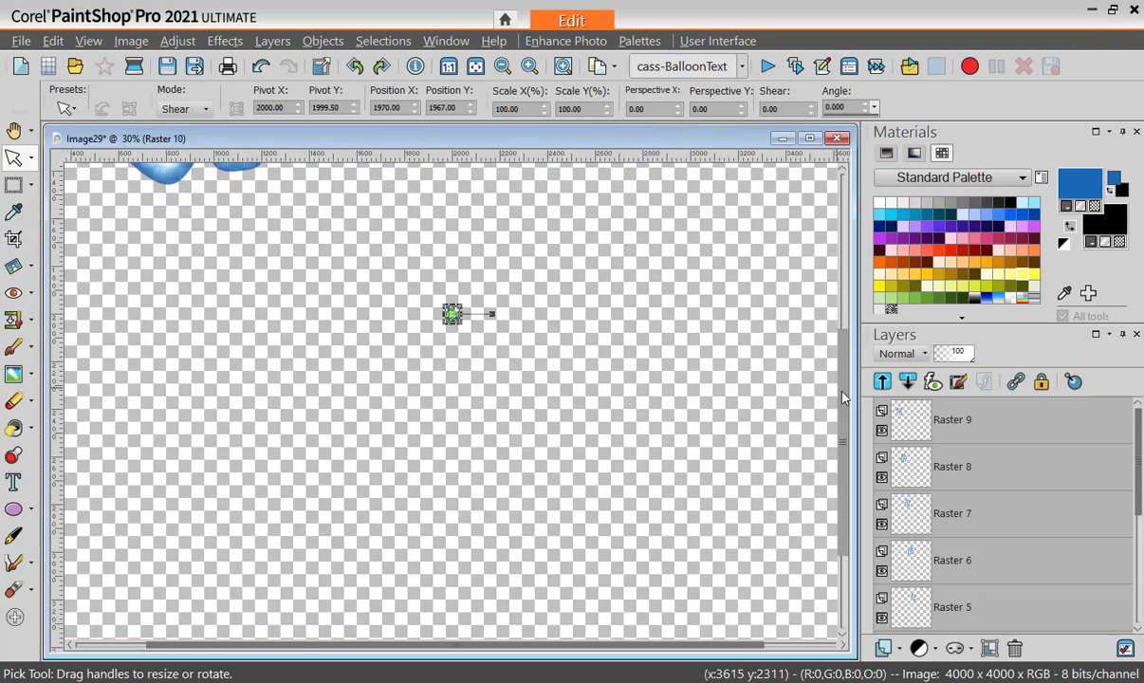
pyautogui.scroll(3, 793, 366)
pyautogui.press('m')
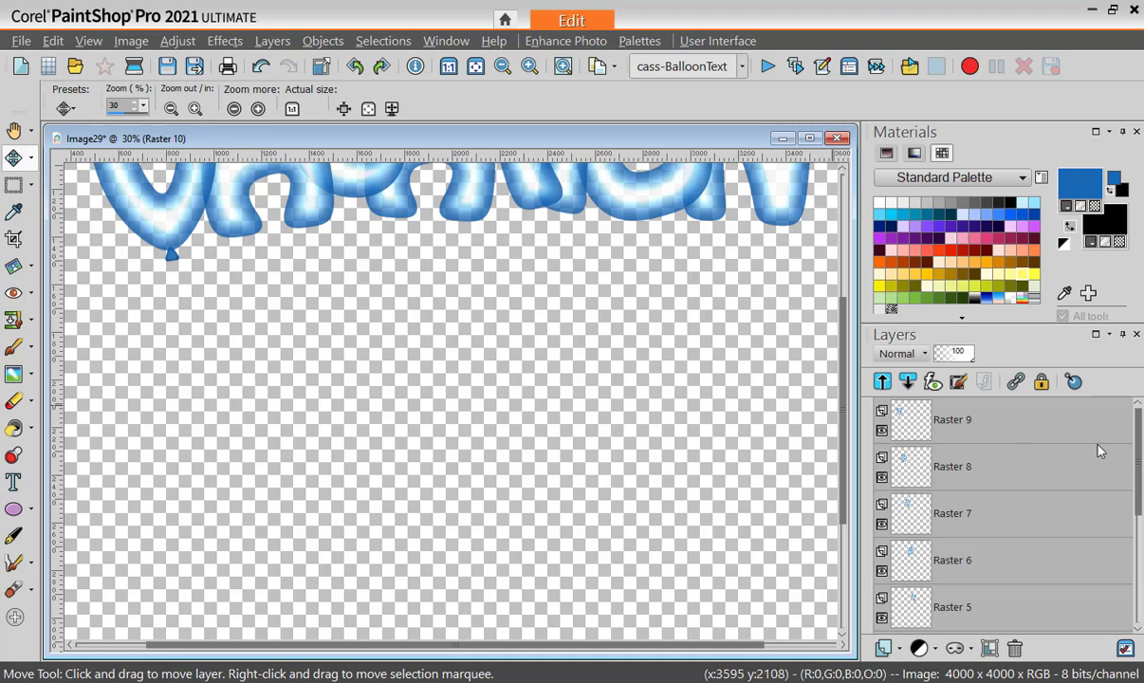
# Duplicate the knot layer and place a second knot beside the first.
pyautogui.scroll(-5, 1066, 532)
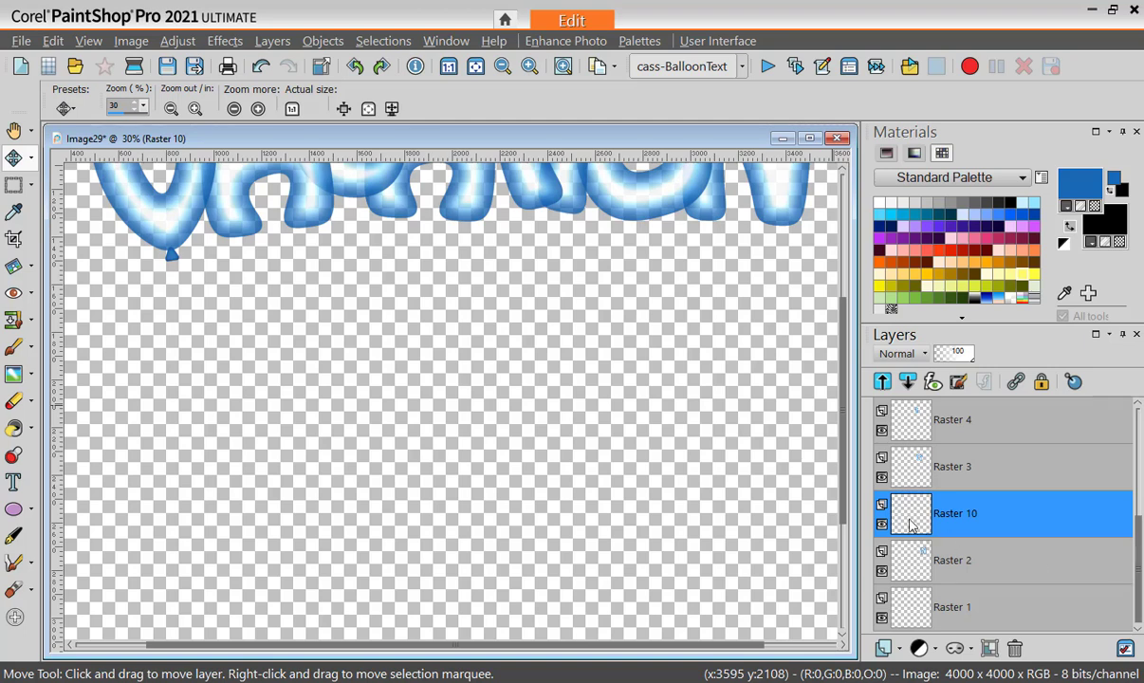
pyautogui.rightClick(912, 523)
pyautogui.click(882, 286)
pyautogui.hotkey('ctrl', 'l')
pyautogui.moveTo(450, 379); pyautogui.dragTo(454, 230)
# Make two more knot copies and rotate one about 11° to match its letter.
pyautogui.rightClick(911, 512)
pyautogui.click(875, 280)
pyautogui.rightClick(920, 512)
pyautogui.click(882, 279)
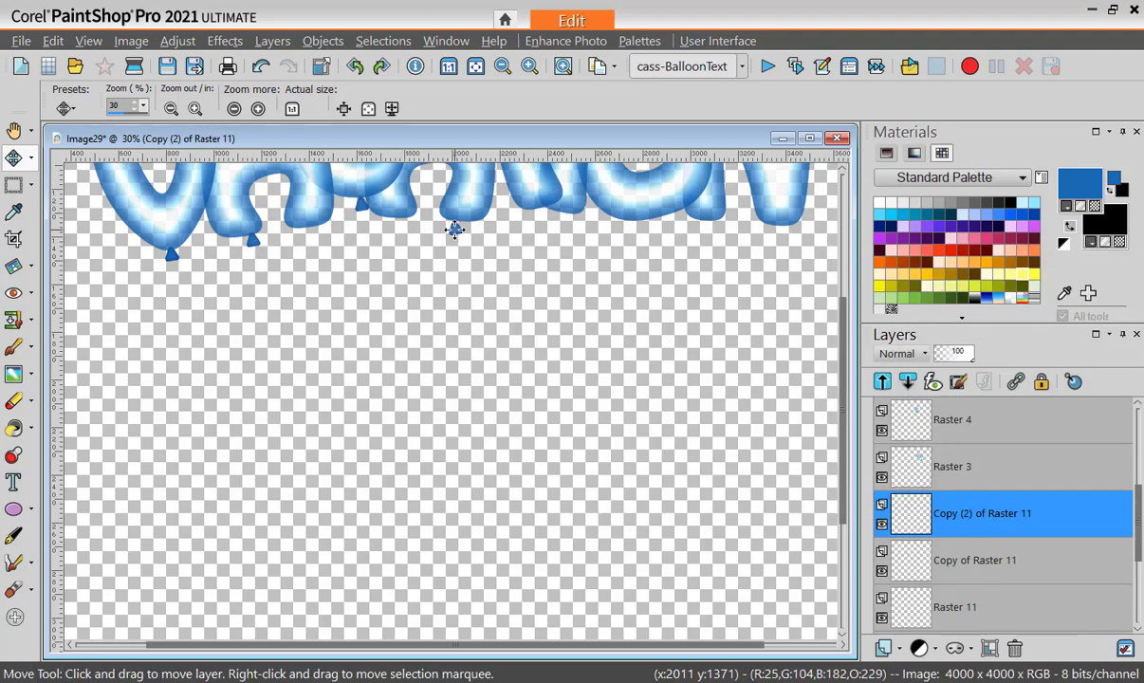
pyautogui.click(29, 159)
pyautogui.click(57, 163)
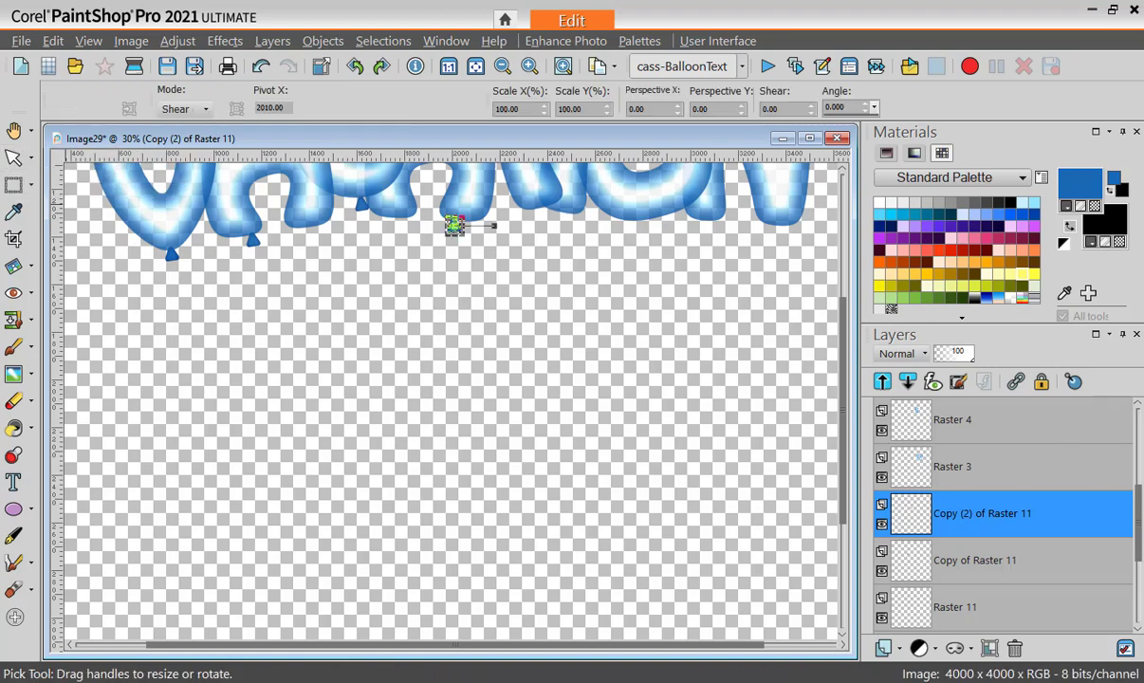
pyautogui.moveTo(494, 227); pyautogui.dragTo(492, 239)
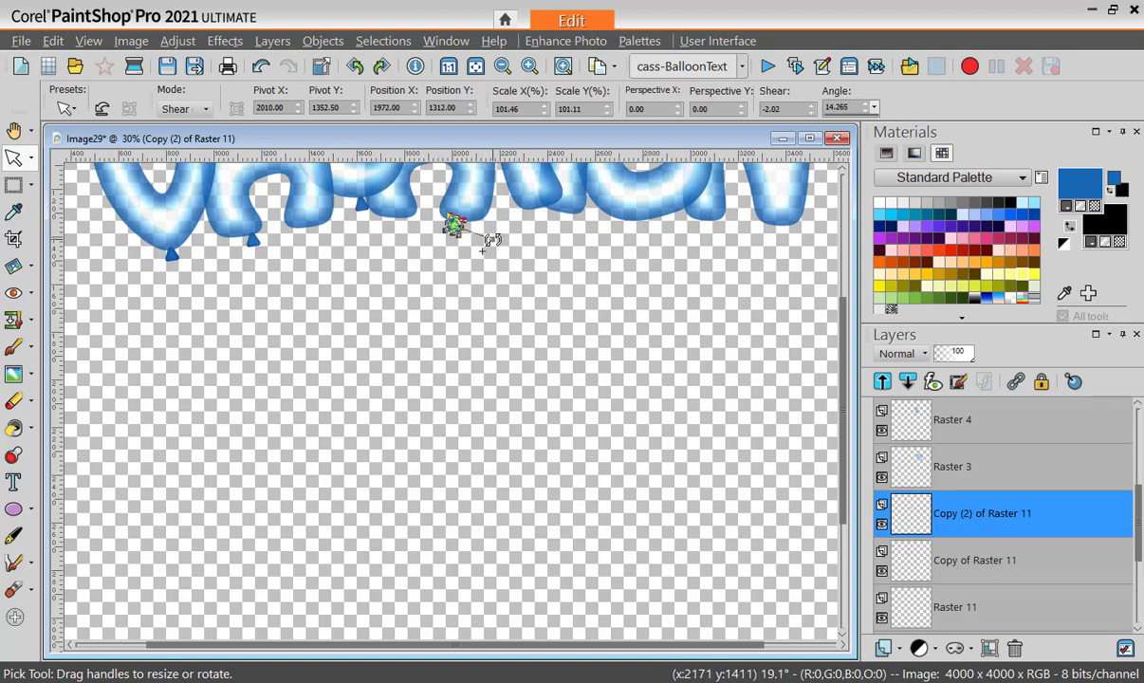
# Duplicate another knot and move the copies right beneath the next letters.
pyautogui.rightClick(915, 517)
pyautogui.click(878, 284)
pyautogui.moveTo(455, 226); pyautogui.dragTo(542, 216)
pyautogui.moveTo(15, 159)
pyautogui.click(86, 184)
pyautogui.scroll(3, 541, 379)
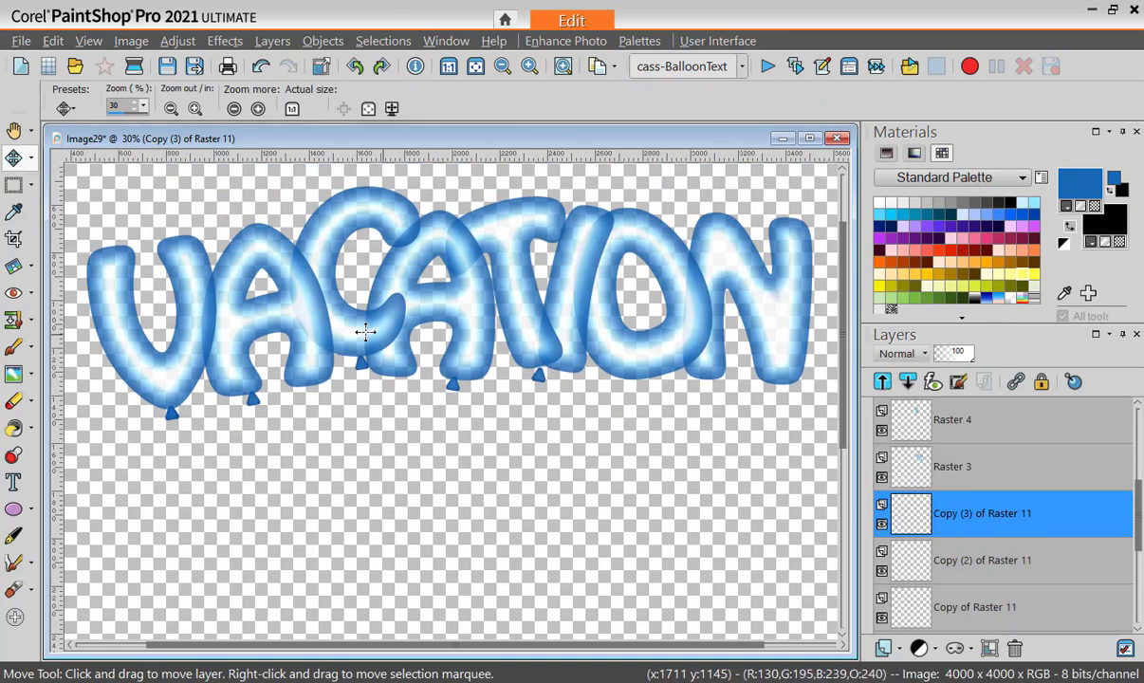
pyautogui.press('k')
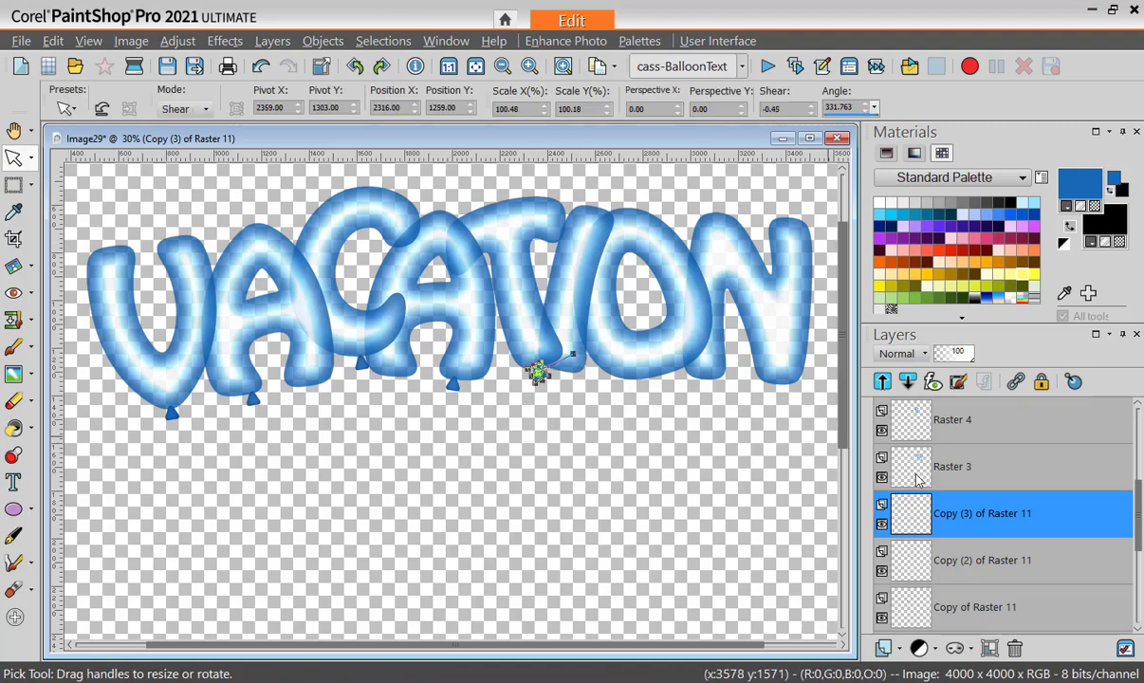
pyautogui.moveTo(538, 370); pyautogui.dragTo(710, 378)
# Duplicate two more knots and place them under the remaining letters, including TI.
pyautogui.rightClick(915, 513)
pyautogui.click(877, 283)
pyautogui.rightClick(916, 513)
pyautogui.click(882, 284)
pyautogui.moveTo(604, 385); pyautogui.dragTo(565, 379)
pyautogui.press('m')
pyautogui.scroll(-3, 840, 448)
pyautogui.scroll(3, 847, 443)
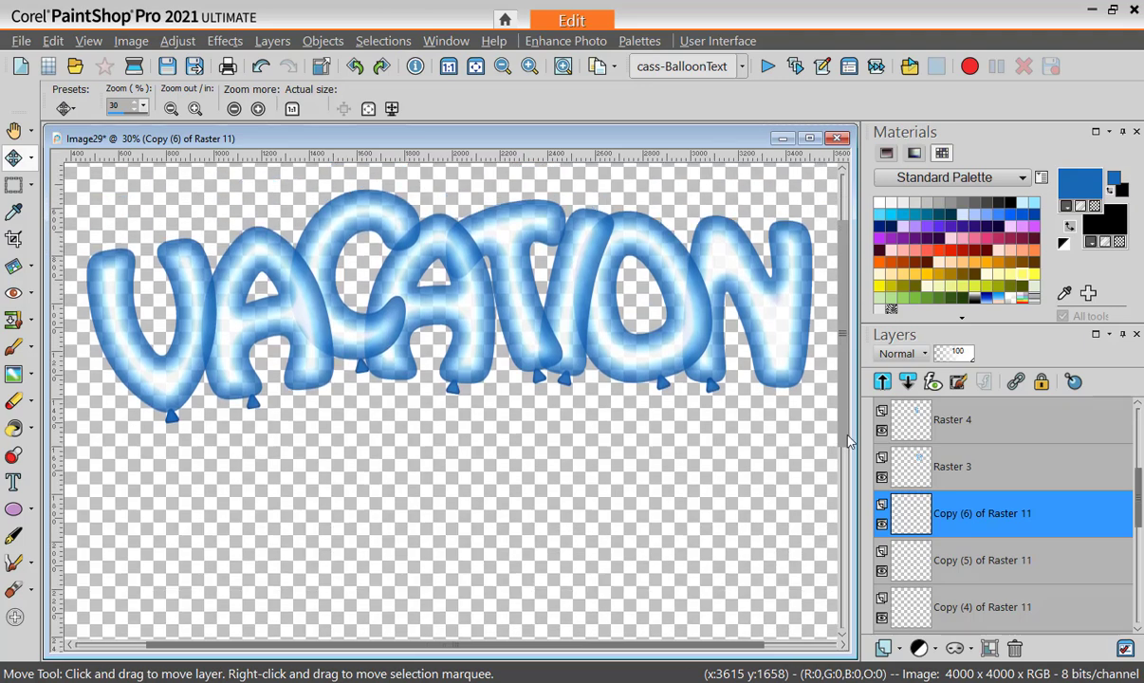
pyautogui.moveTo(847, 443); pyautogui.dragTo(843, 491)
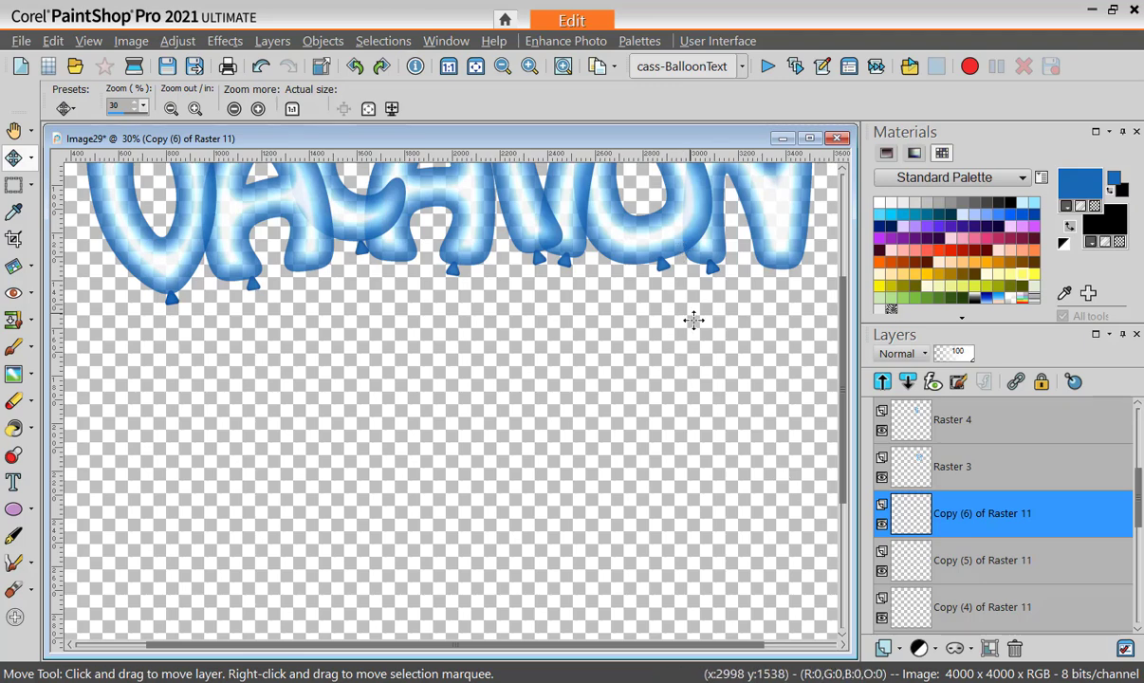
pyautogui.scroll(-2, 763, 384)
# Shift the view below the word and choose the Pen tool for straight lines.
pyautogui.moveTo(611, 145); pyautogui.dragTo(657, 140)
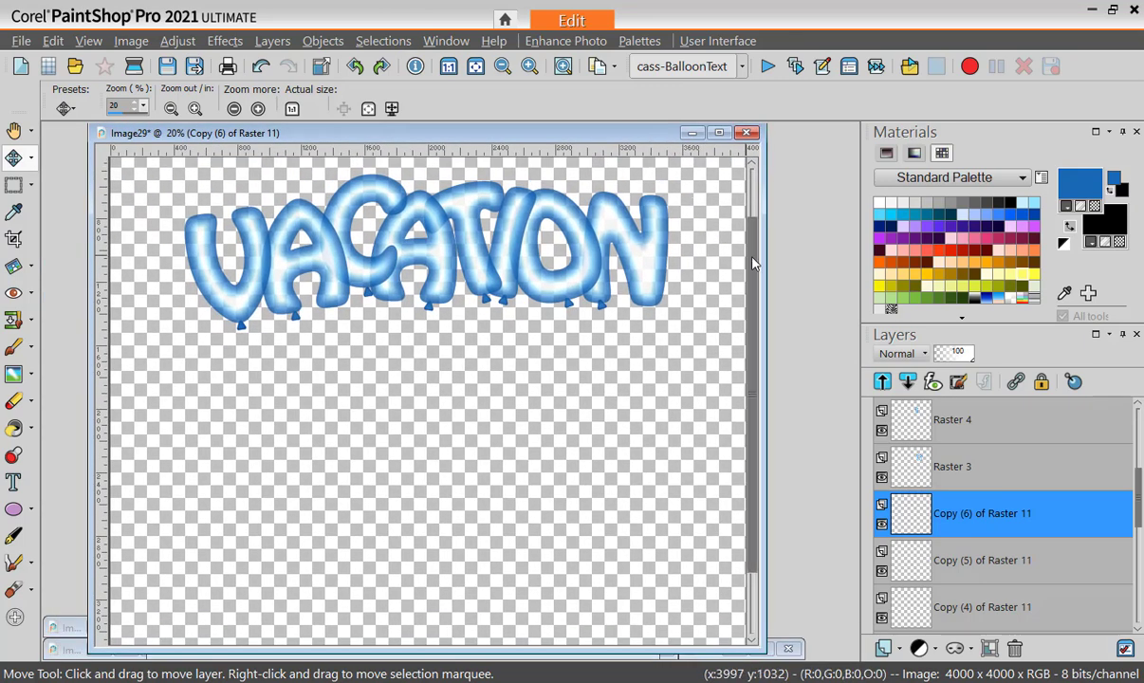
pyautogui.moveTo(749, 364); pyautogui.dragTo(747, 415)
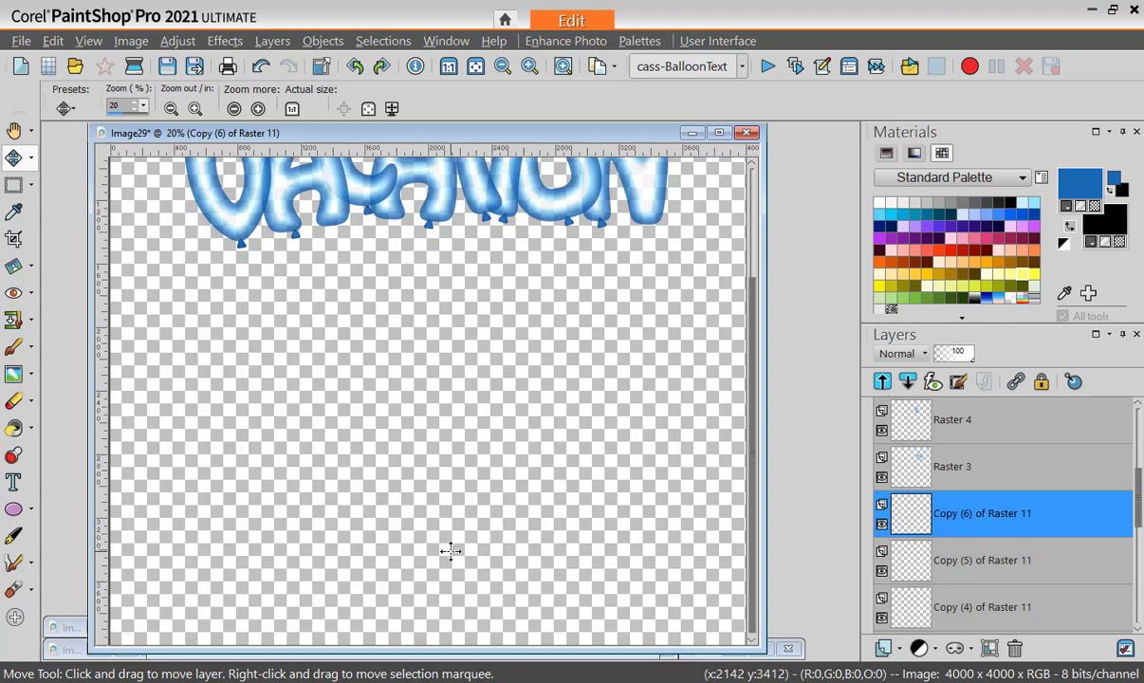
pyautogui.click(13, 536)
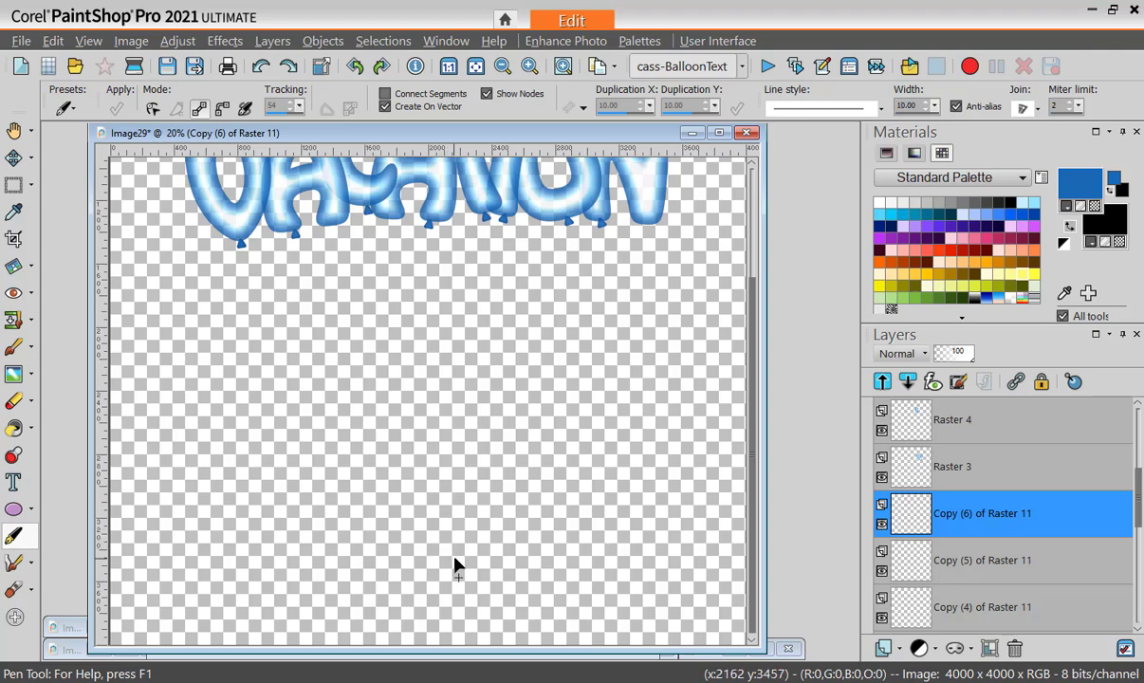
# Draw eight straight strings from the bottom point up to each knot, from V through N.
pyautogui.moveTo(444, 537); pyautogui.dragTo(244, 250)
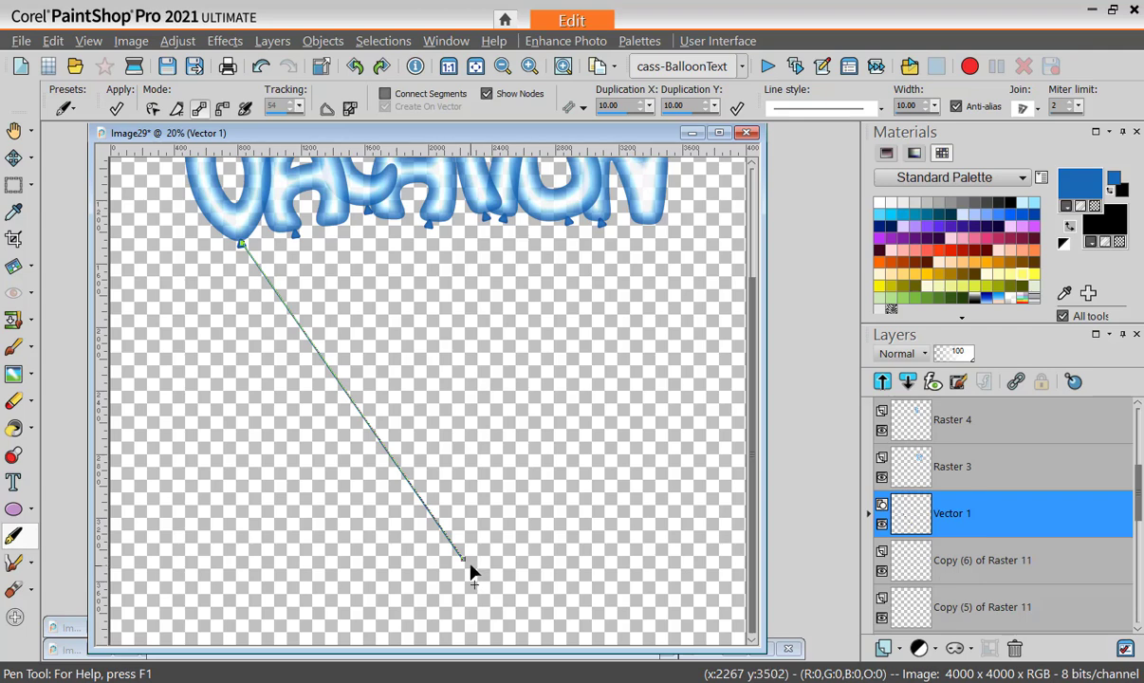
pyautogui.moveTo(470, 565); pyautogui.dragTo(295, 235)
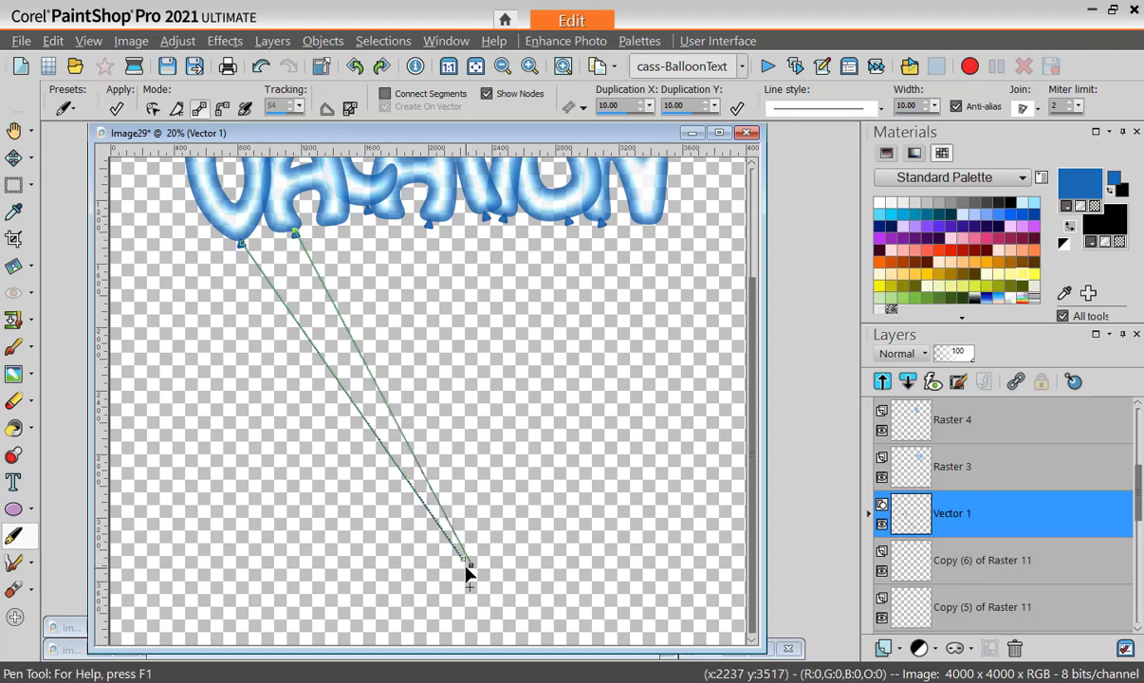
pyautogui.moveTo(468, 567); pyautogui.dragTo(370, 217)
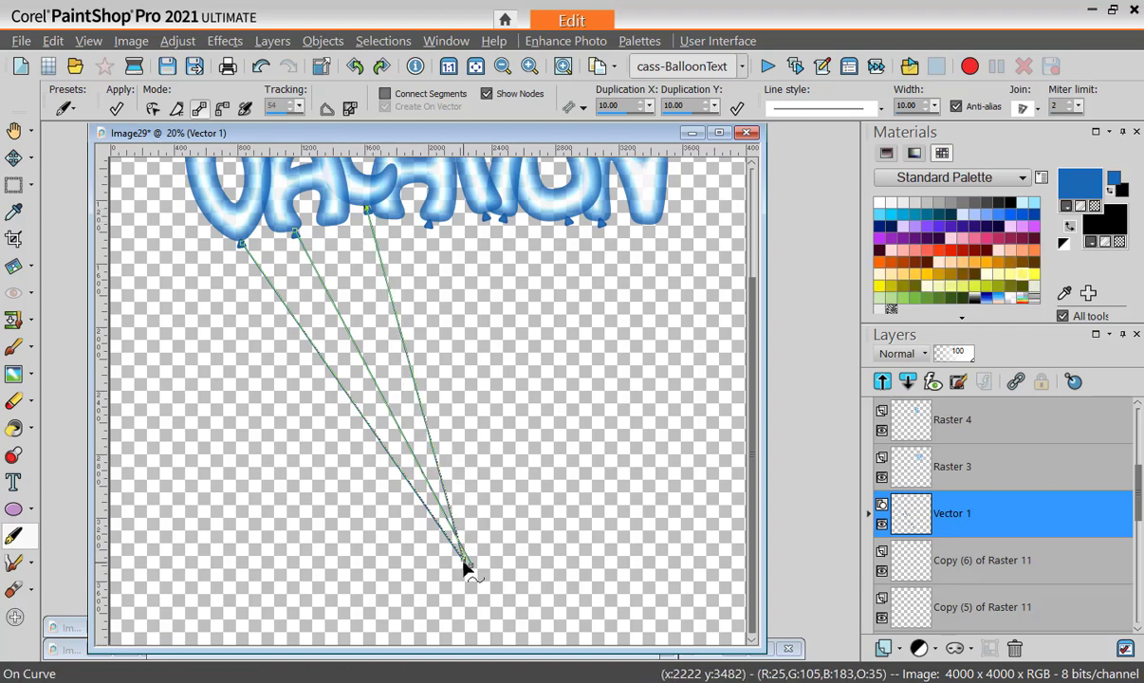
pyautogui.moveTo(464, 569); pyautogui.dragTo(432, 229)
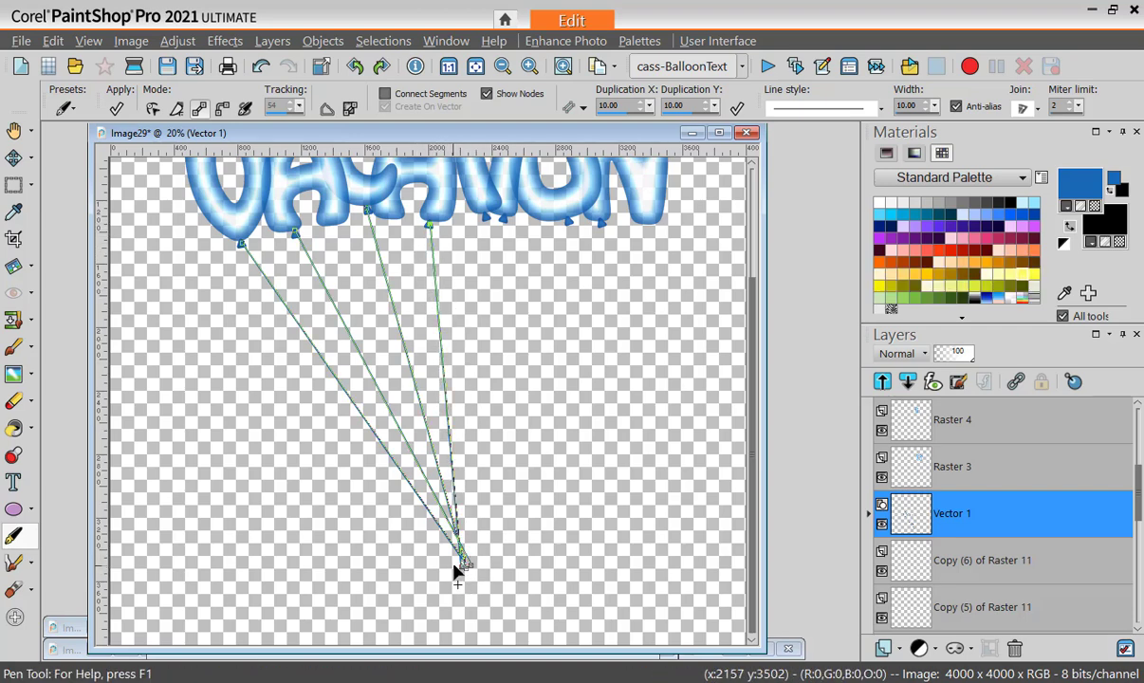
pyautogui.moveTo(456, 565); pyautogui.dragTo(484, 219)
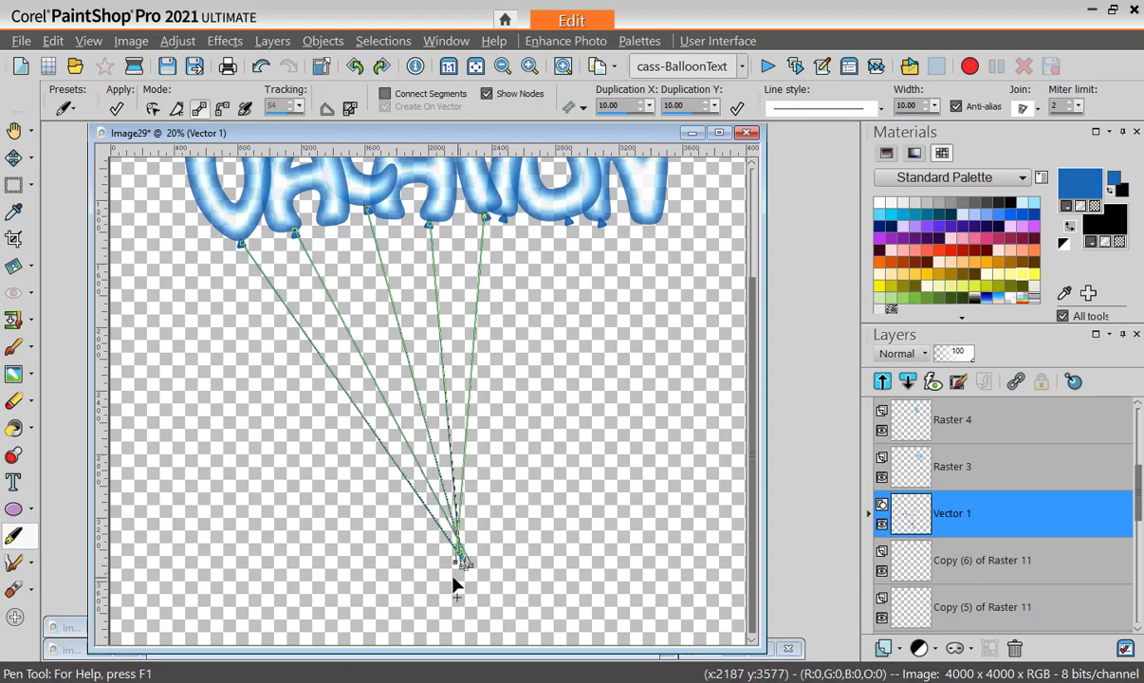
pyautogui.moveTo(453, 578); pyautogui.dragTo(505, 224)
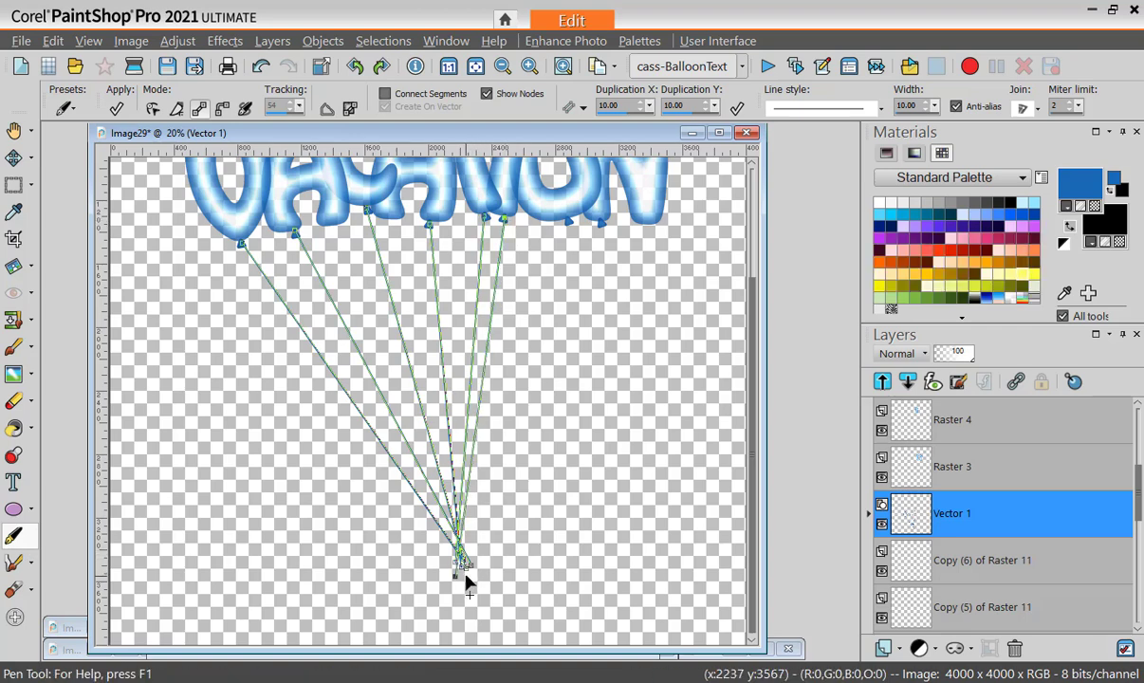
pyautogui.moveTo(466, 582); pyautogui.dragTo(569, 223)
pyautogui.moveTo(448, 576); pyautogui.dragTo(600, 227)
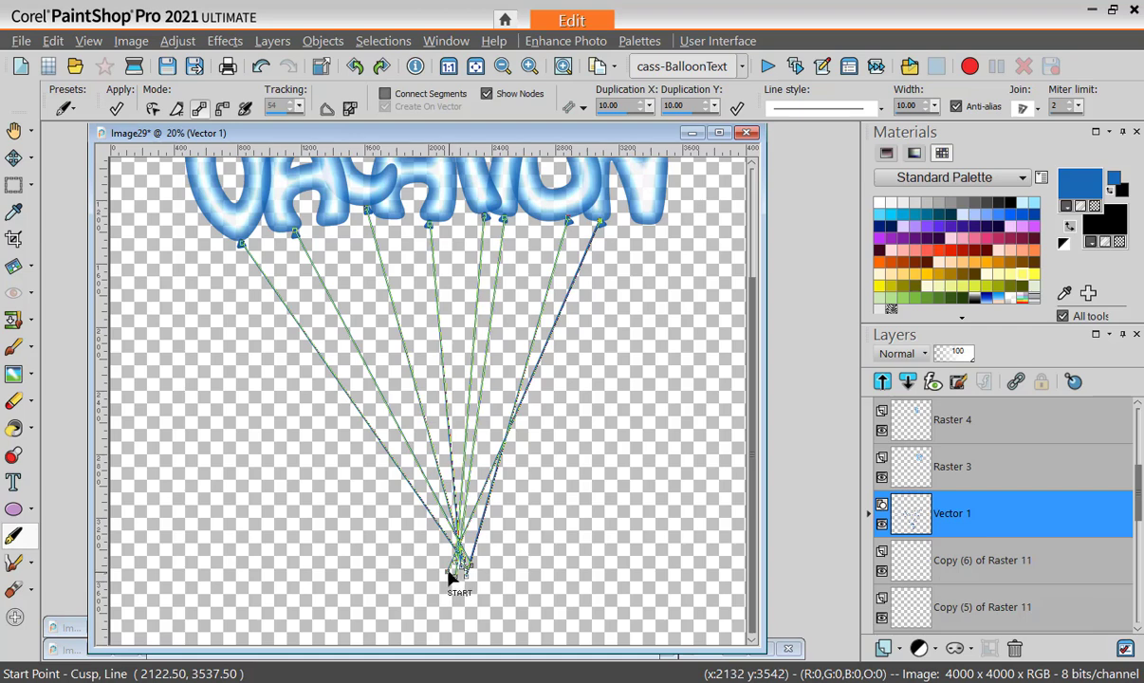
pyautogui.click(152, 109)
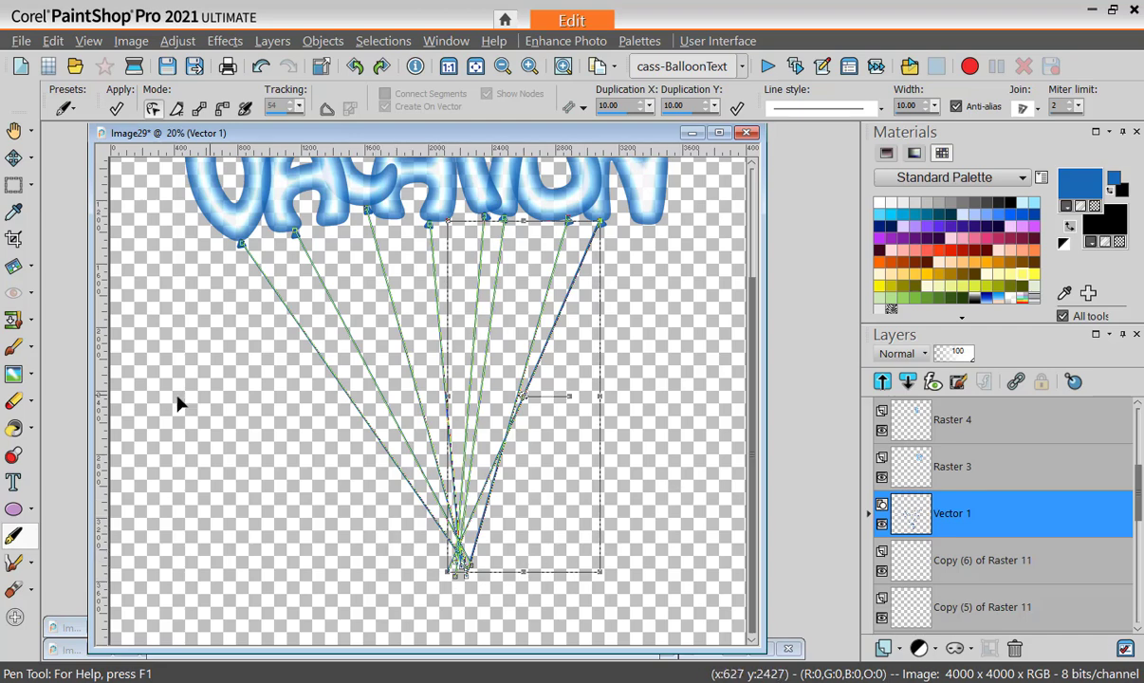
pyautogui.click(453, 579)
pyautogui.click(461, 565)
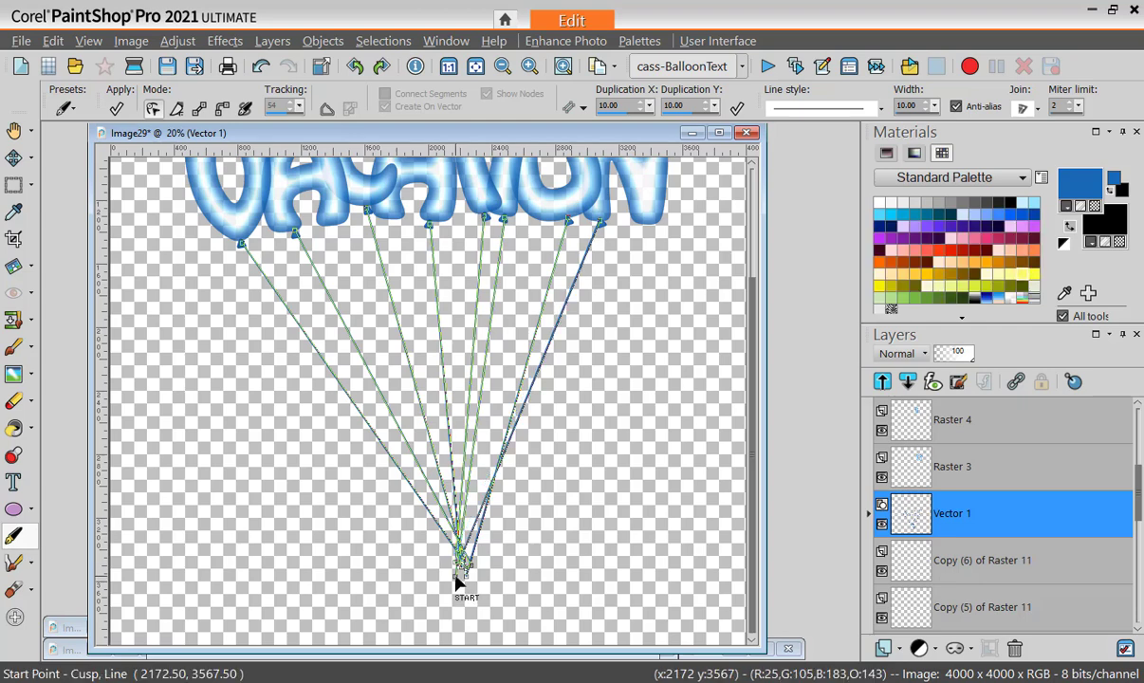
pyautogui.hotkey('ctrl', 'z')
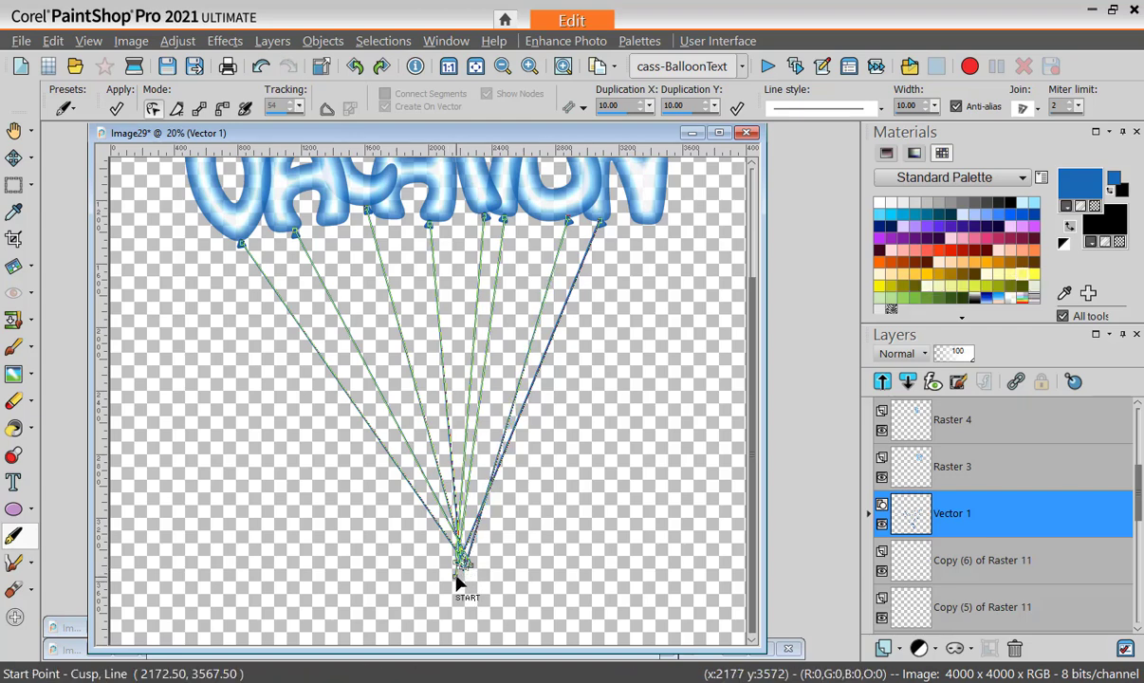
pyautogui.hotkey('ctrl', 'alt', 'z')
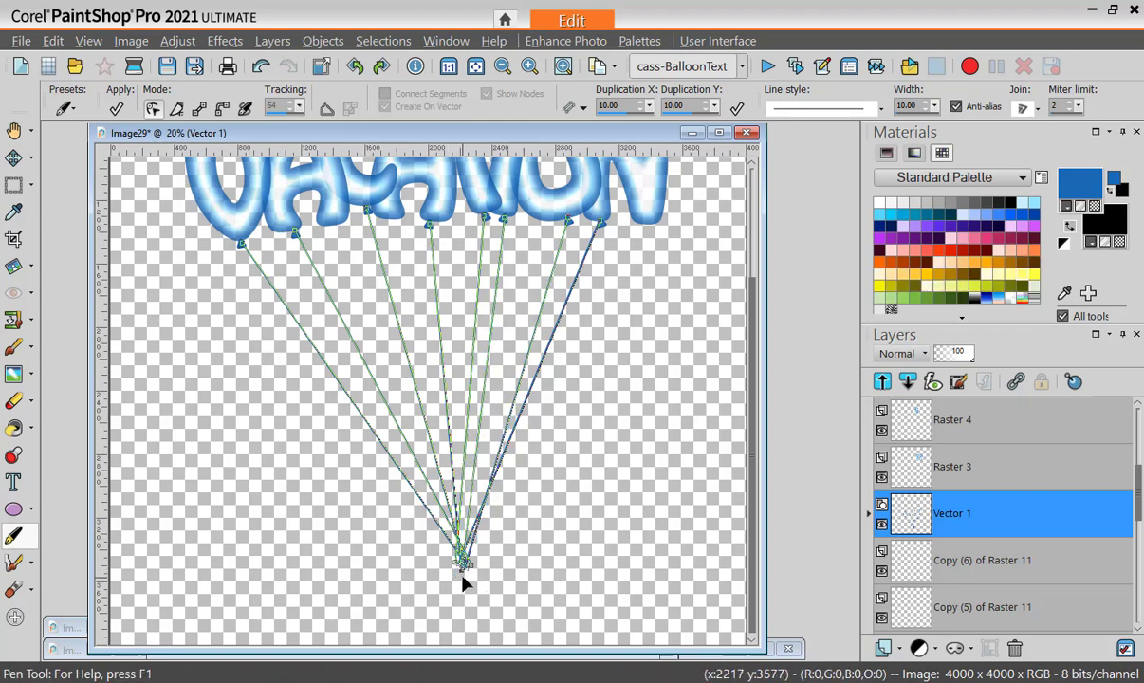
# End Pen editing with the Pick tool and bring the eight blue strings under VACATION into view.
pyautogui.click(13, 157)
pyautogui.moveTo(753, 318); pyautogui.dragTo(751, 225)
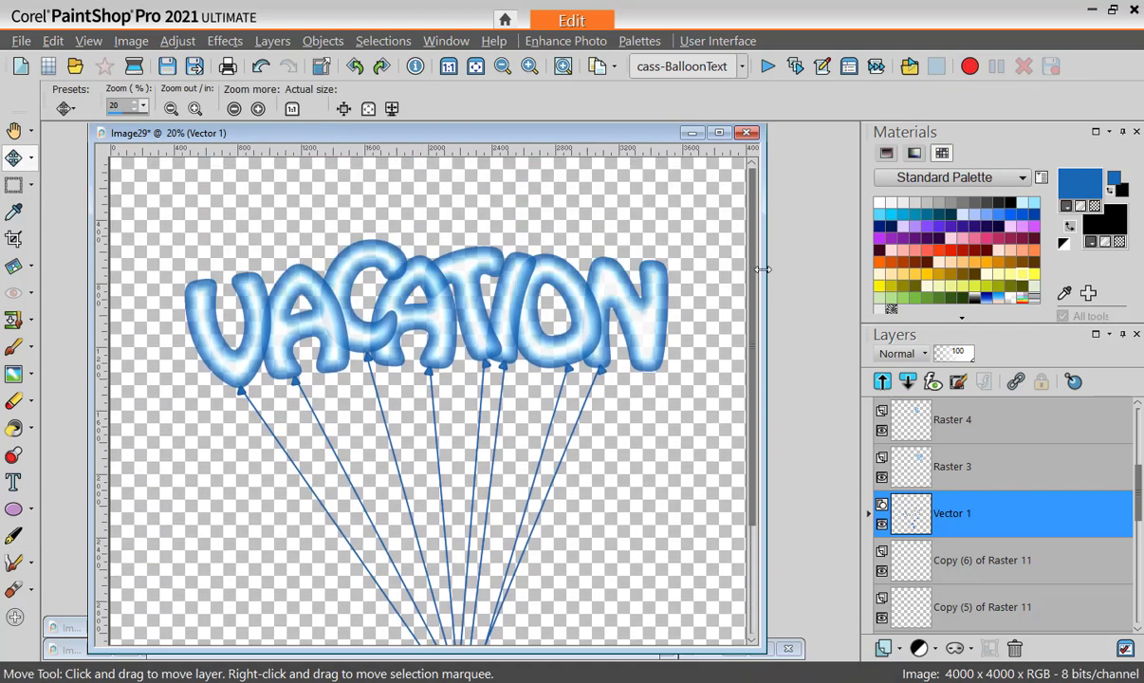